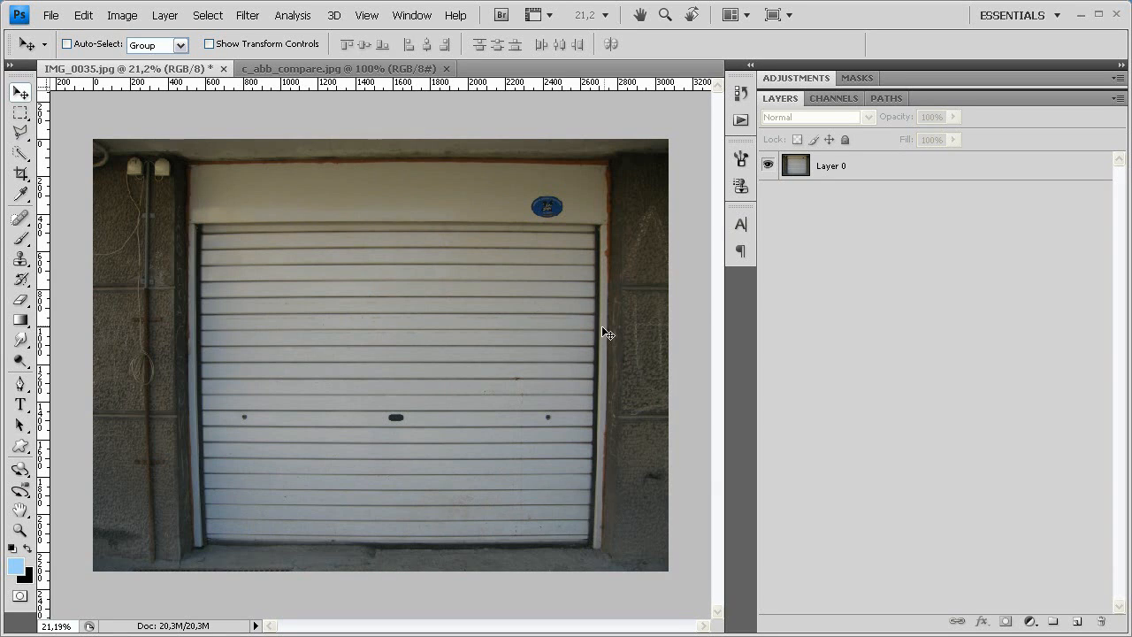
Select Layer 0 and open the Lens Correction distort filter for it.
{"action": "left_click", "coordinate": [940, 176]}
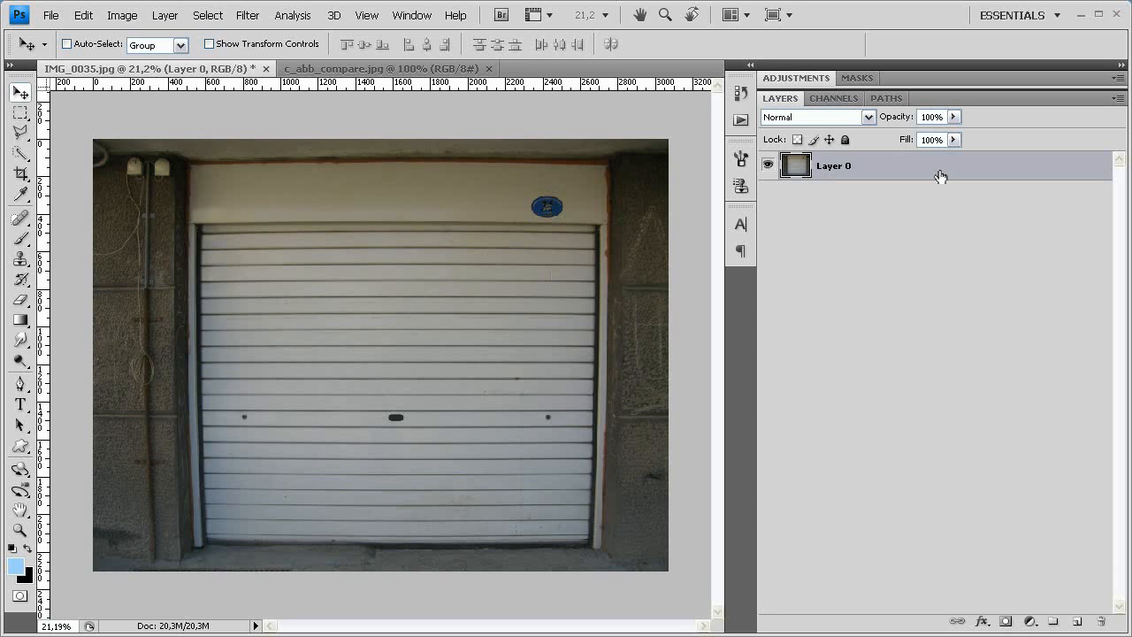
{"action": "left_click", "coordinate": [247, 15]}
{"action": "mouse_move", "coordinate": [343, 179]}
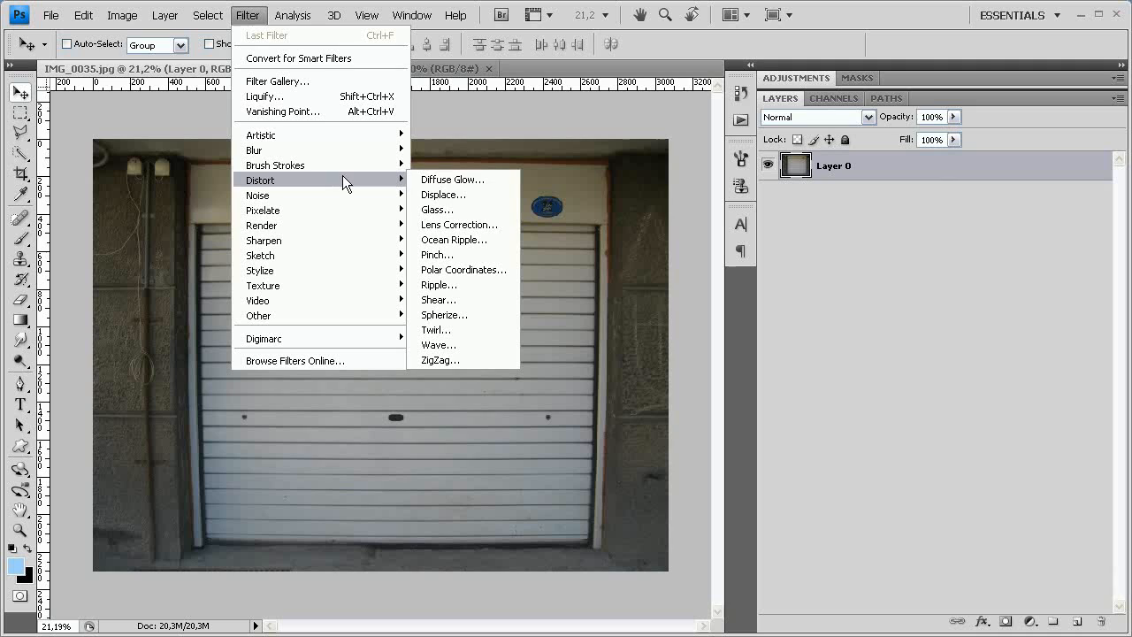
{"action": "left_click", "coordinate": [506, 224]}
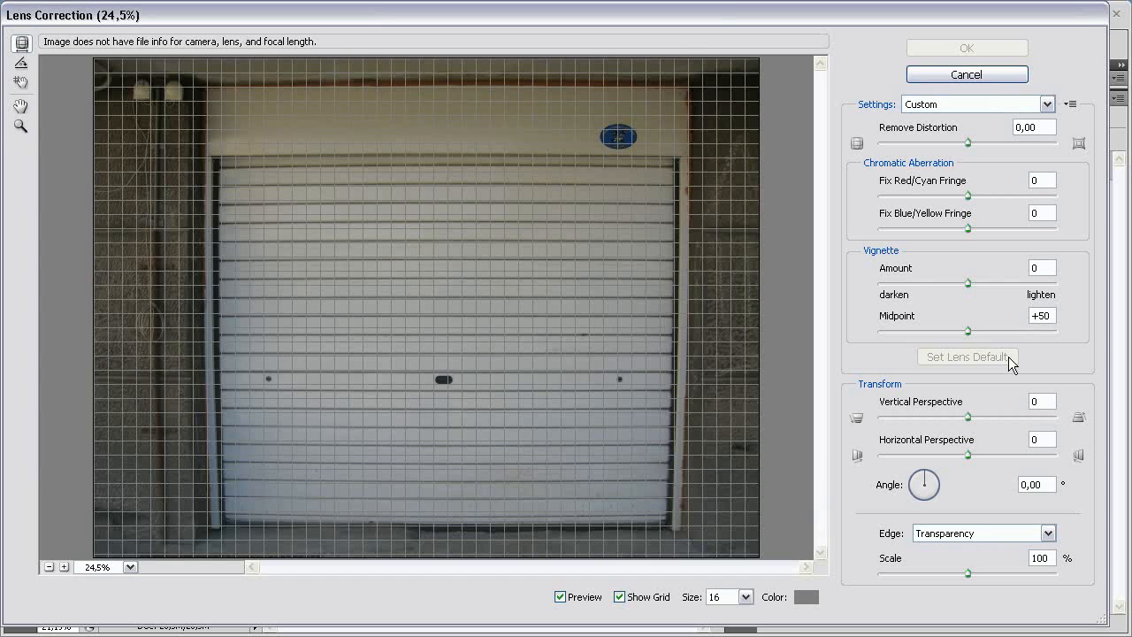
Check the preview and grid options, and set the alignment grid size to 64.
{"action": "left_click", "coordinate": [561, 599]}
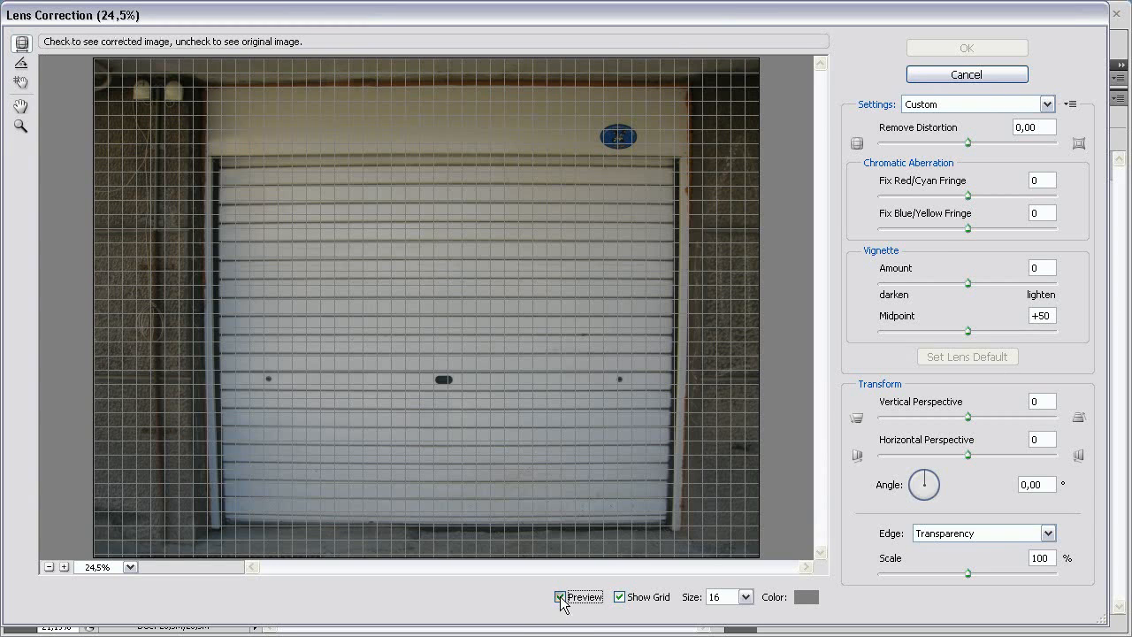
{"action": "left_click", "coordinate": [628, 600]}
{"action": "left_click", "coordinate": [630, 600]}
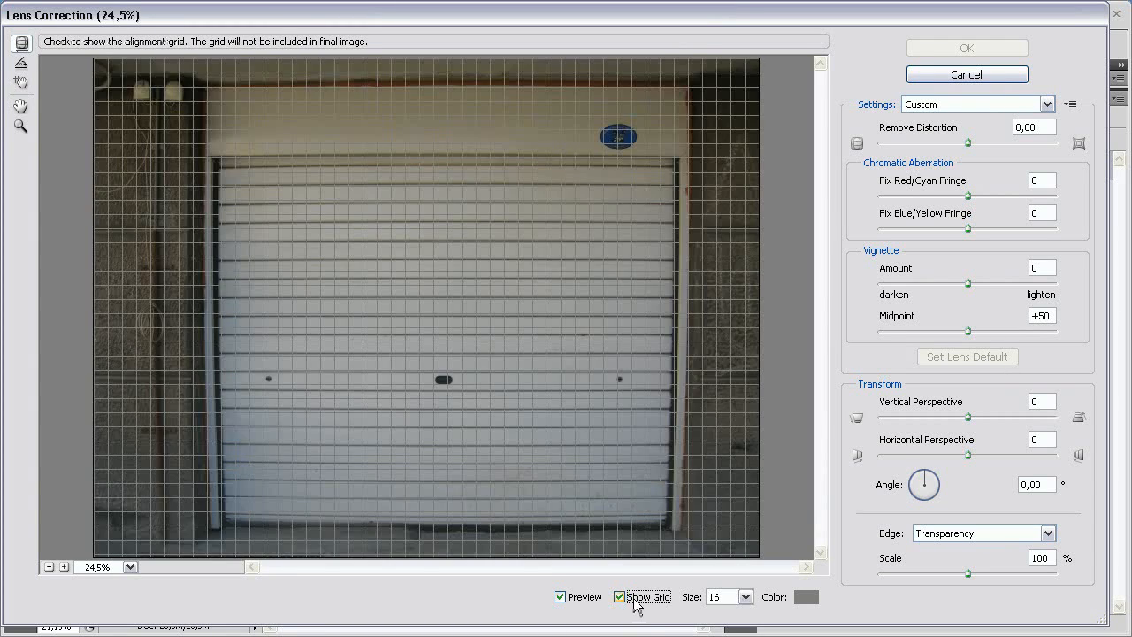
{"action": "left_click", "coordinate": [745, 596]}
{"action": "mouse_move", "coordinate": [661, 619]}
{"action": "left_mouse_down"}
{"action": "mouse_move", "coordinate": [682, 621]}
{"action": "mouse_move", "coordinate": [674, 624]}
{"action": "left_mouse_up"}
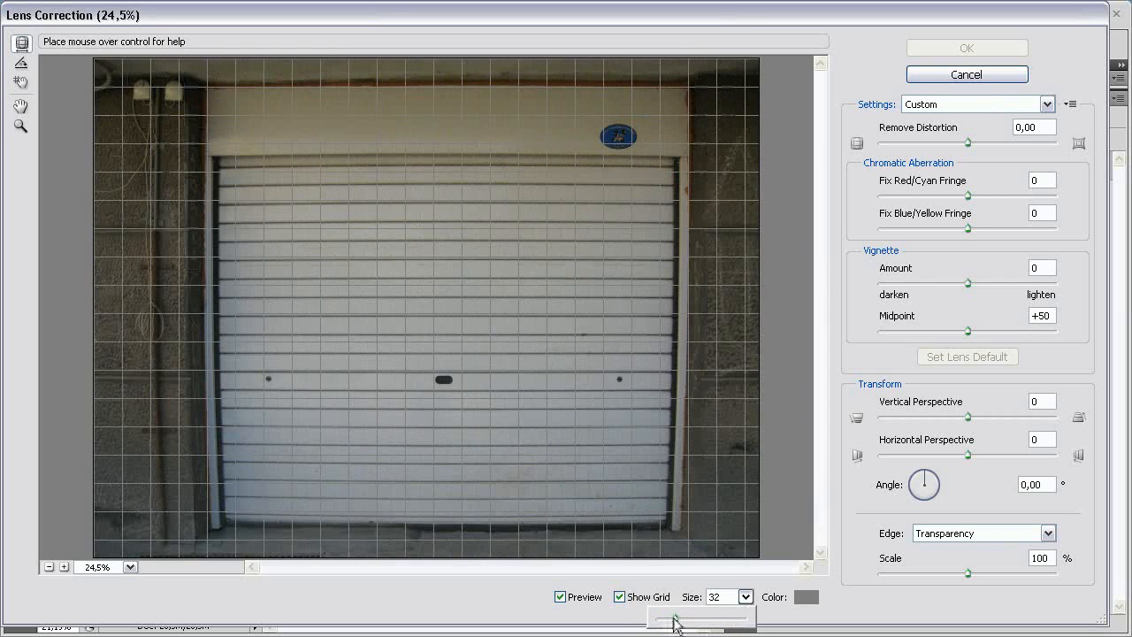
{"action": "left_click", "coordinate": [730, 597]}
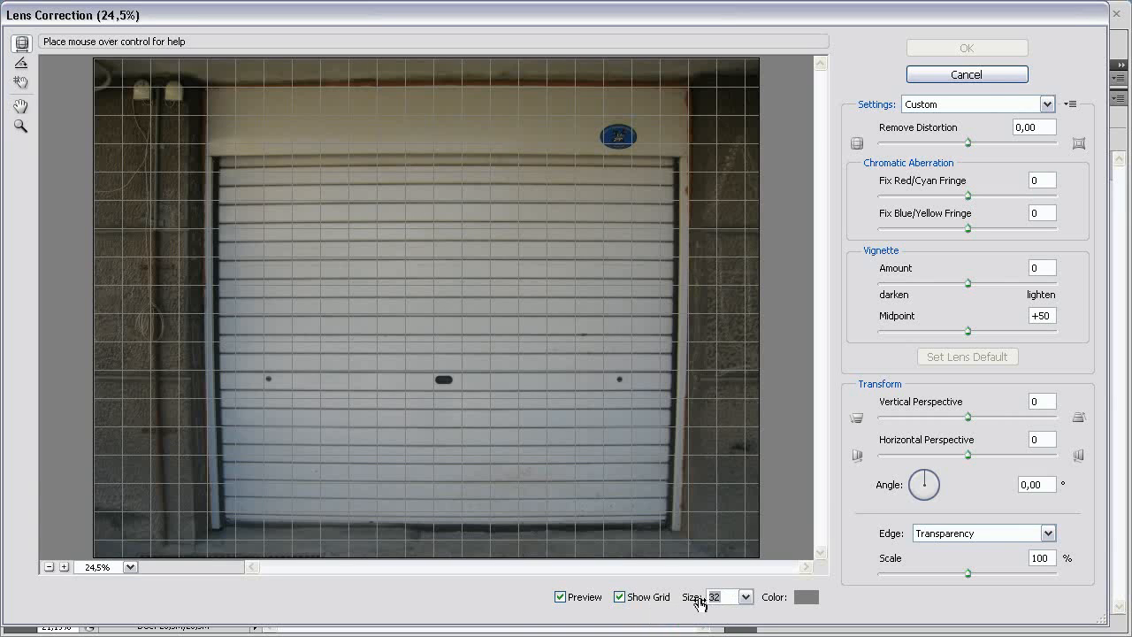
{"action": "type", "text": "64"}
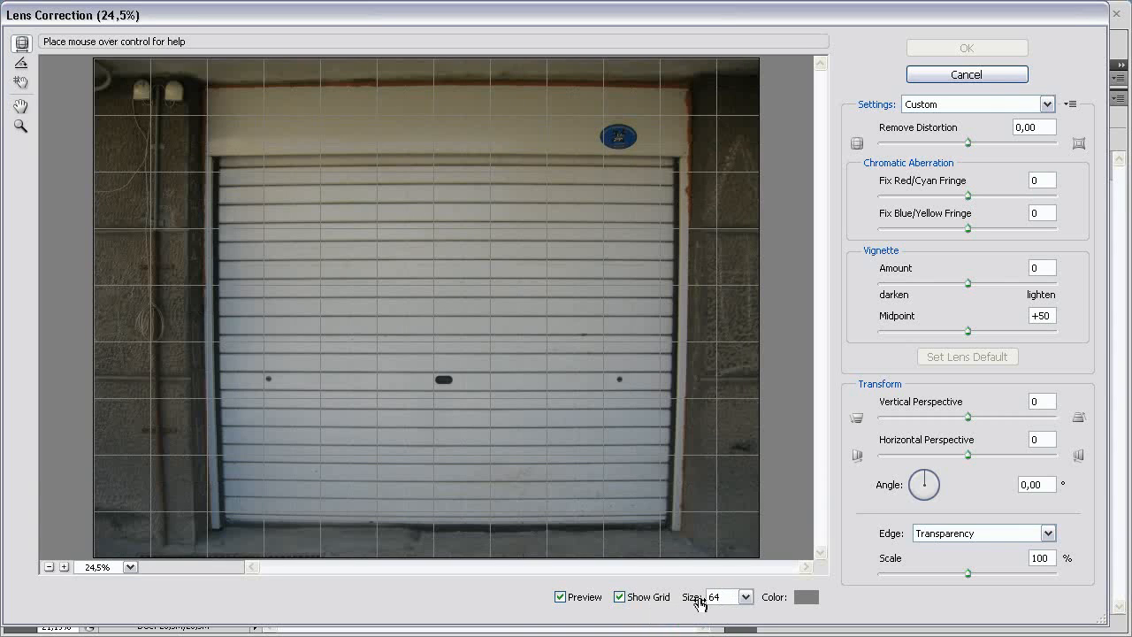
Change the alignment grid's colour to a bright green with a hue of 147°.
{"action": "left_click", "coordinate": [806, 598]}
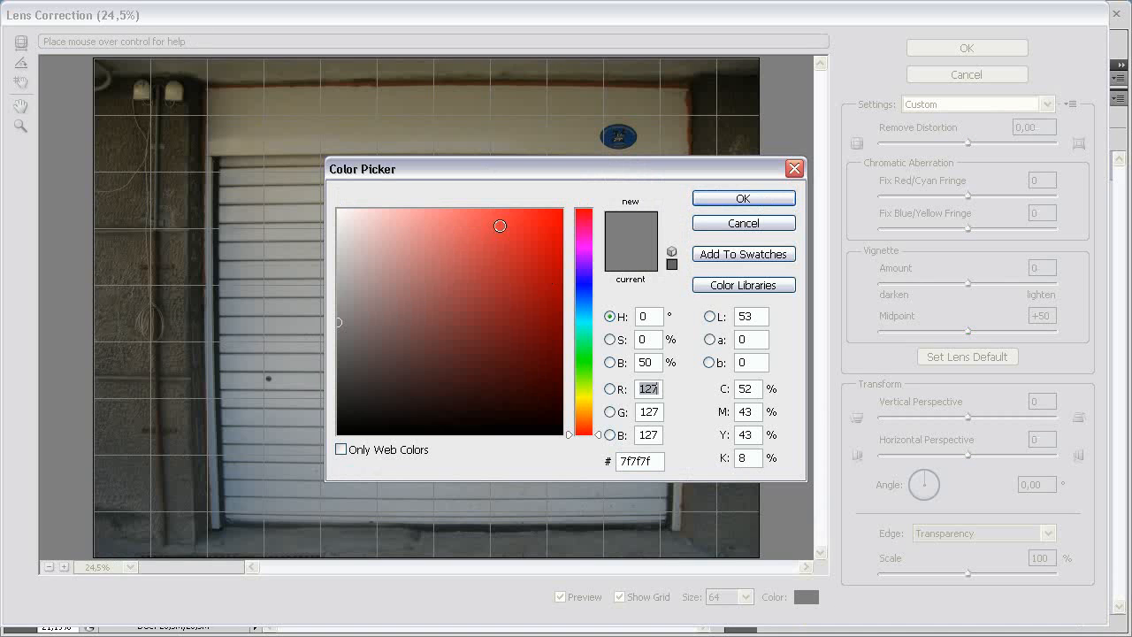
{"action": "mouse_move", "coordinate": [584, 350]}
{"action": "left_mouse_down"}
{"action": "mouse_move", "coordinate": [584, 318]}
{"action": "mouse_move", "coordinate": [583, 342]}
{"action": "left_mouse_up"}
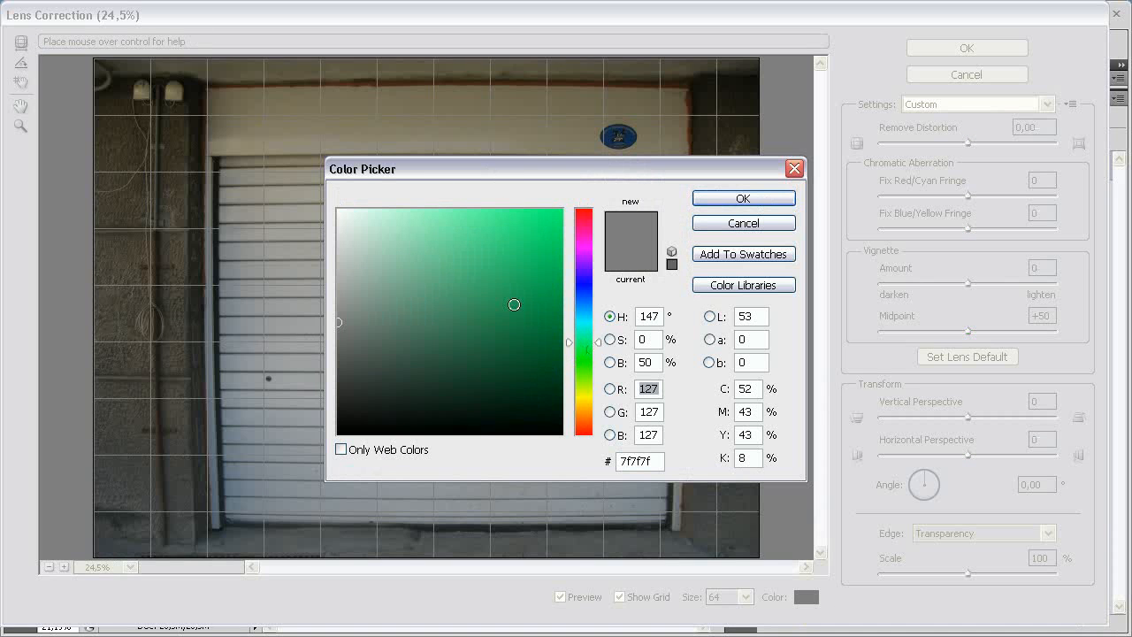
{"action": "left_click_drag", "start_coordinate": [514, 265], "coordinate": [519, 147]}
{"action": "left_click", "coordinate": [769, 196]}
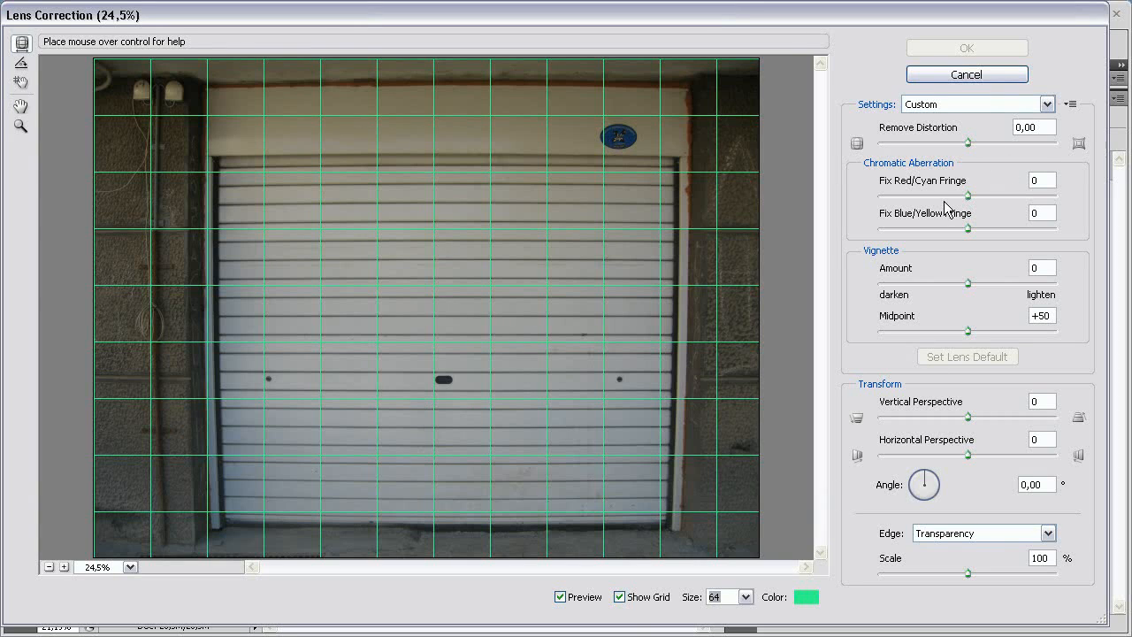
Try a Remove Distortion value of +10 with the grid hidden, and show the grid again.
{"action": "left_click", "coordinate": [639, 597]}
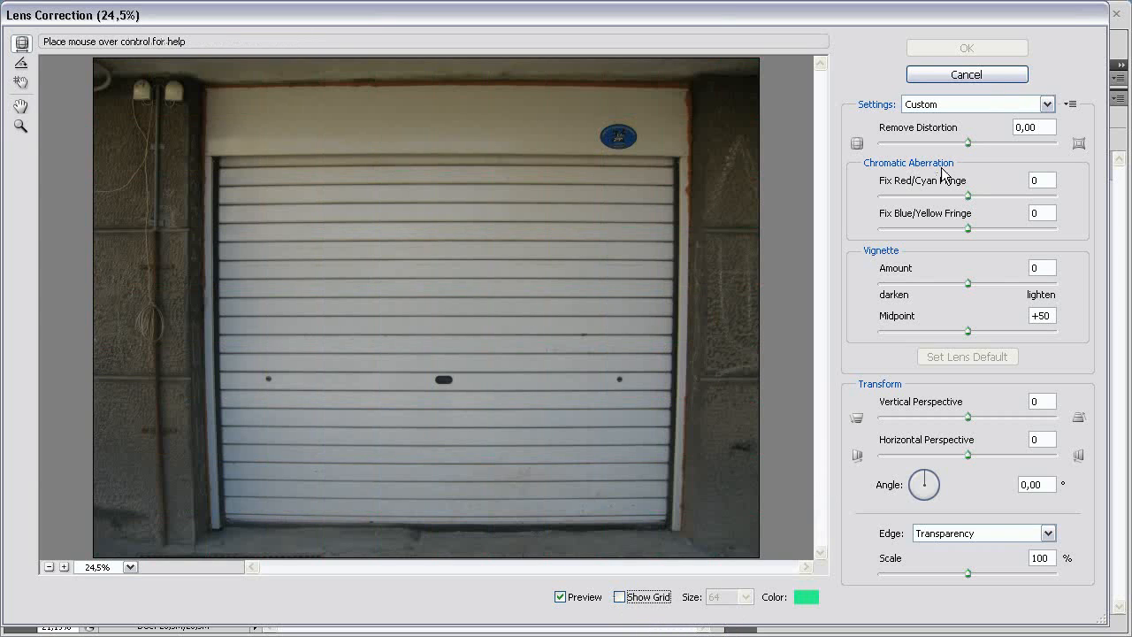
{"action": "left_click_drag", "start_coordinate": [968, 142], "coordinate": [977, 142]}
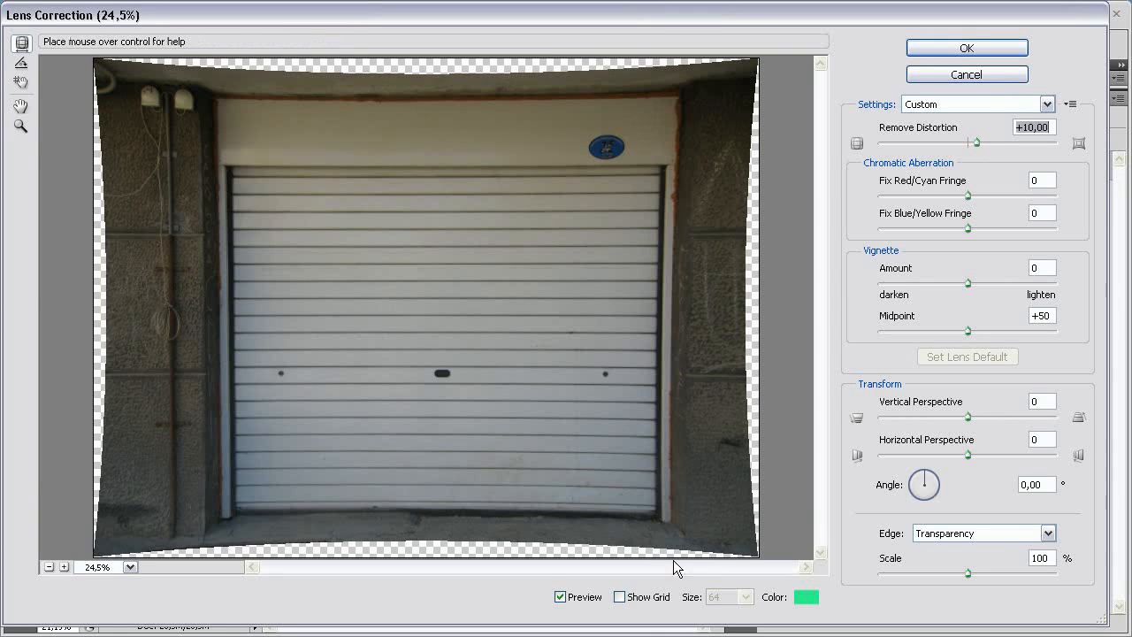
{"action": "left_click", "coordinate": [619, 598]}
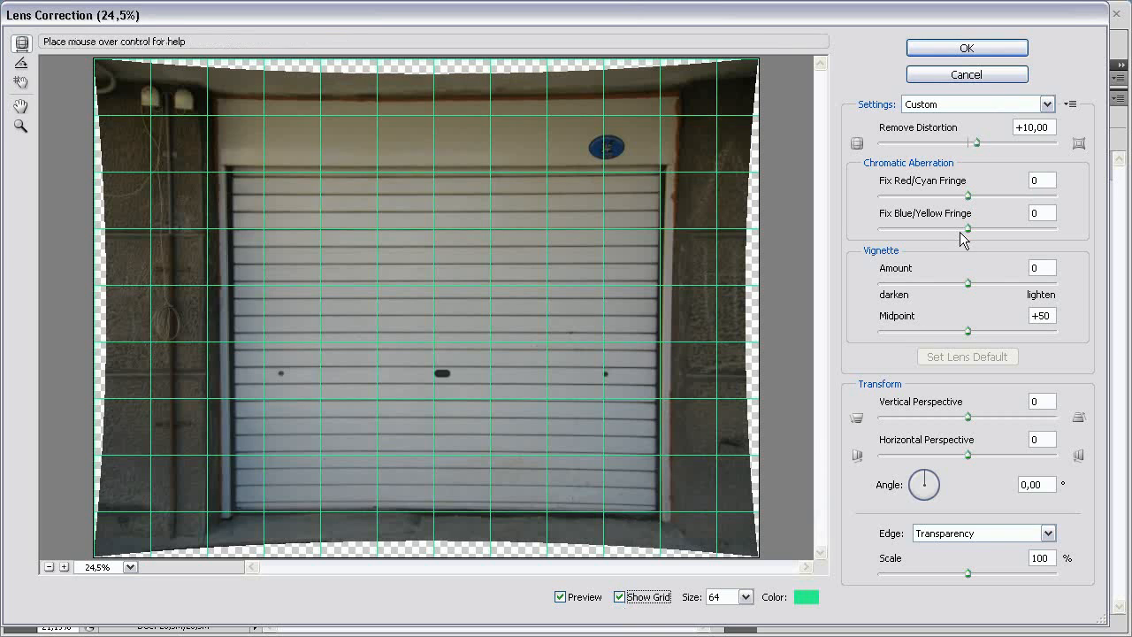
Set Remove Distortion to +6 and shift the alignment grid slightly with the Move Grid tool.
{"action": "left_click", "coordinate": [1034, 129]}
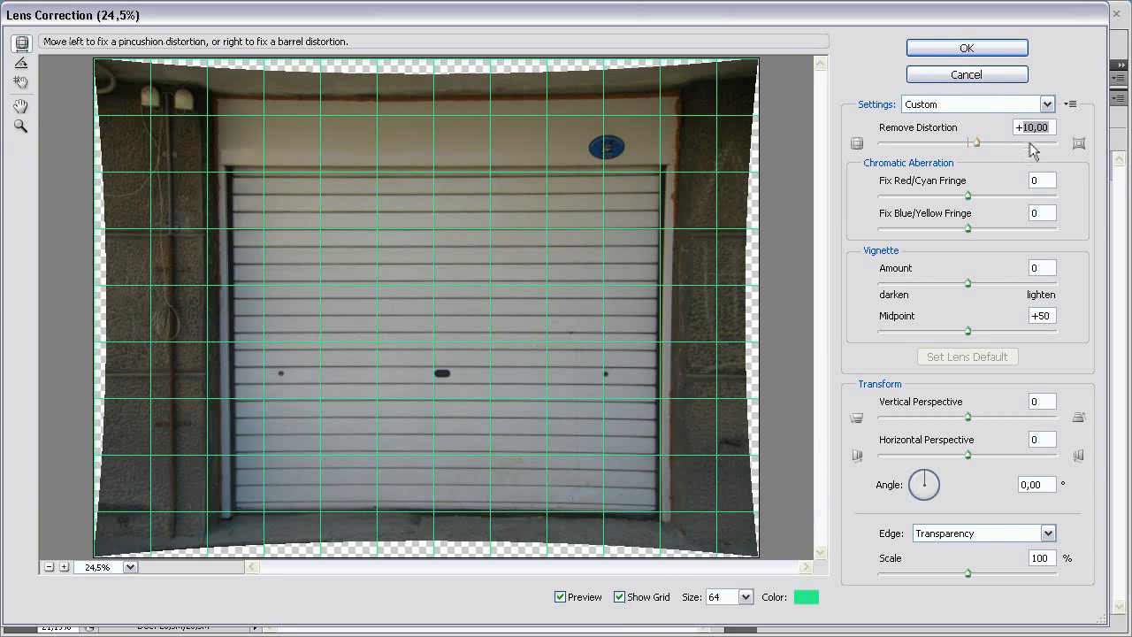
{"action": "type", "text": "+6"}
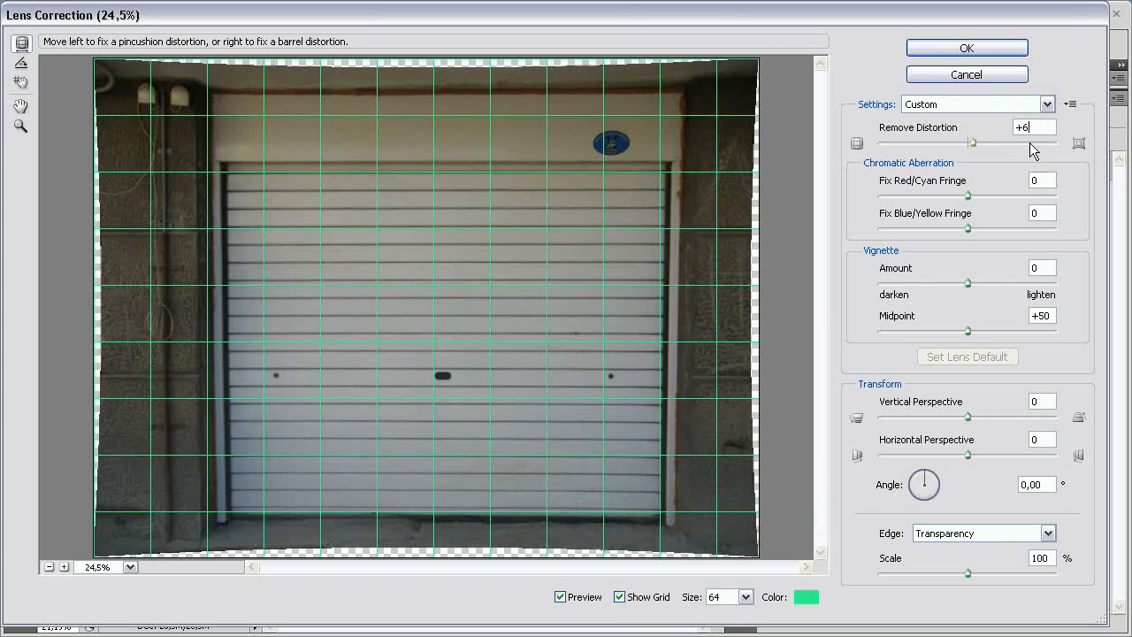
{"action": "left_click", "coordinate": [21, 82]}
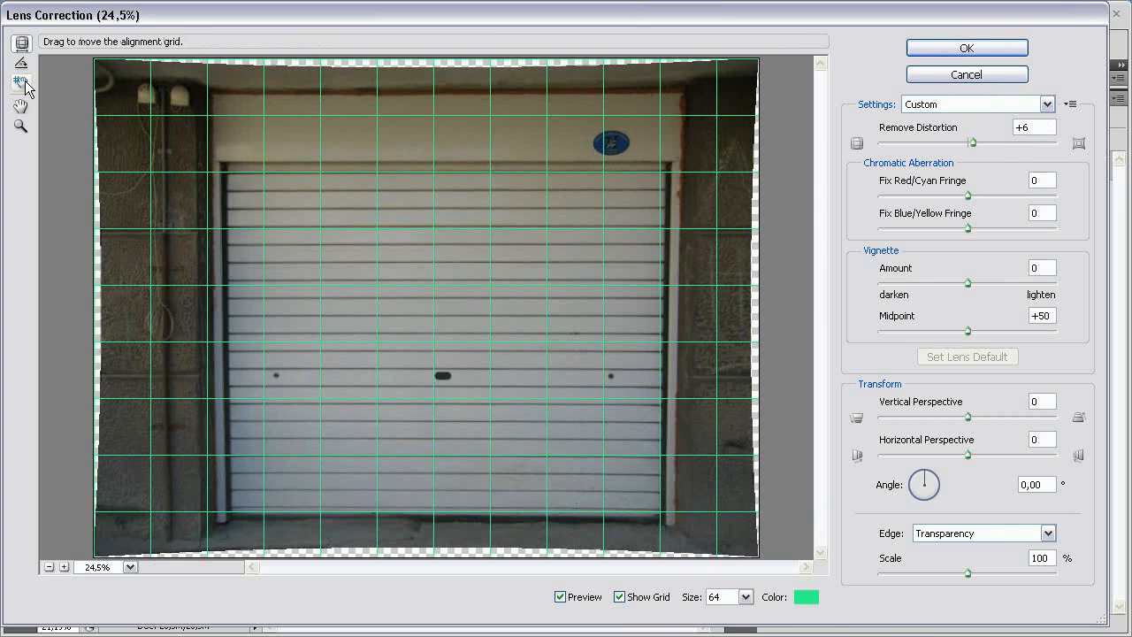
{"action": "left_click_drag", "start_coordinate": [514, 336], "coordinate": [516, 339]}
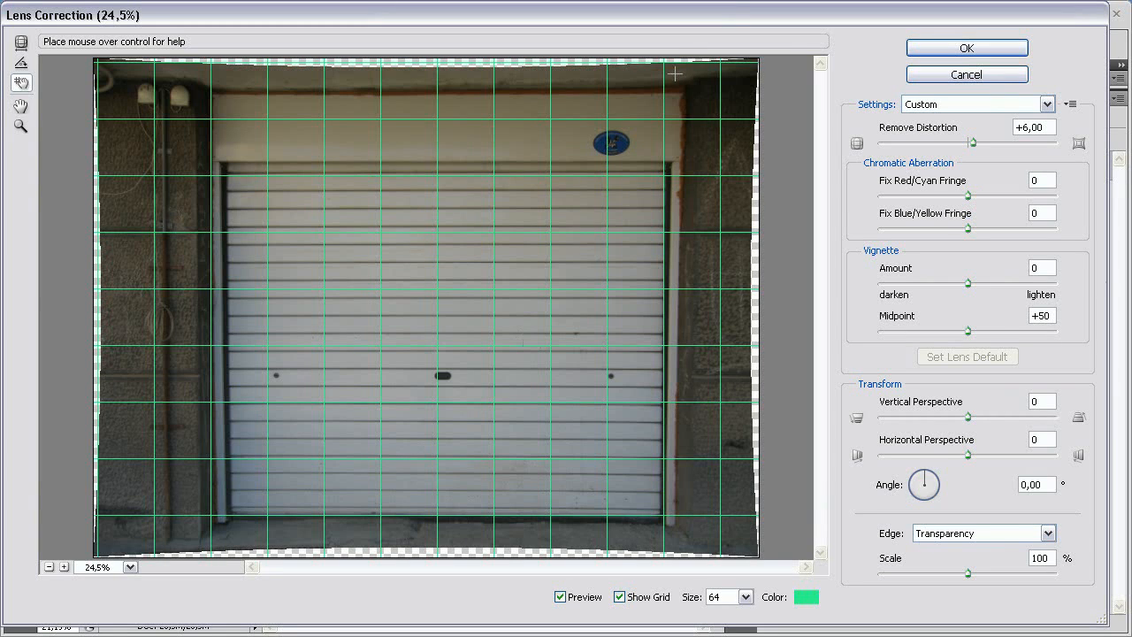
Try a Remove Distortion value of +4 and move the grid to compare it with the garage door's upper edges.
{"action": "left_click_drag", "start_coordinate": [1047, 129], "coordinate": [1025, 144]}
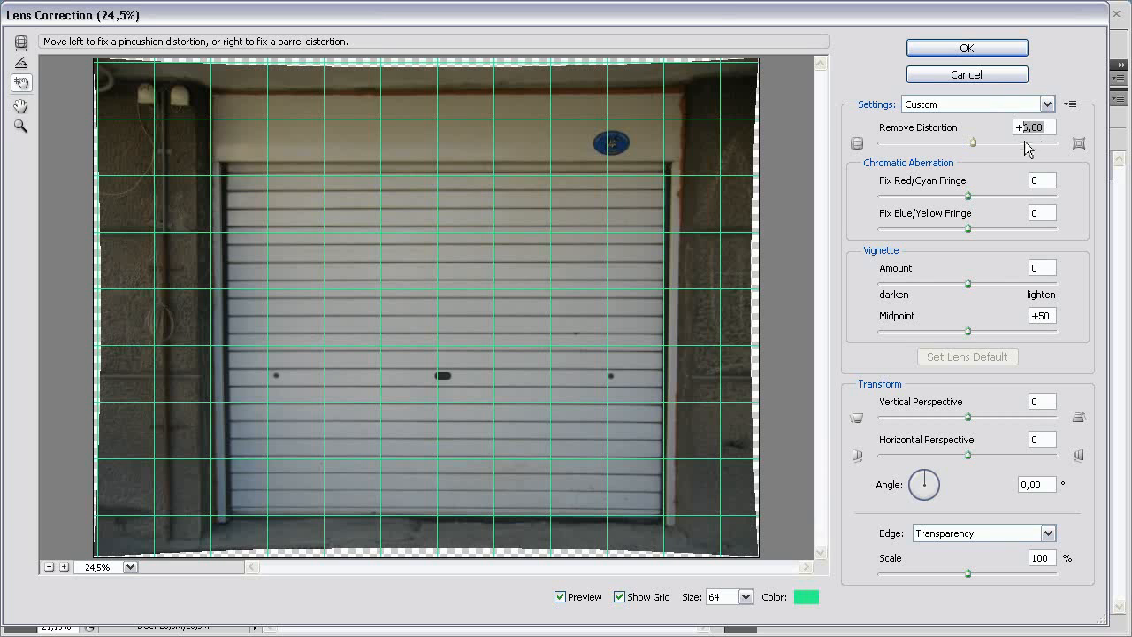
{"action": "type", "text": "4"}
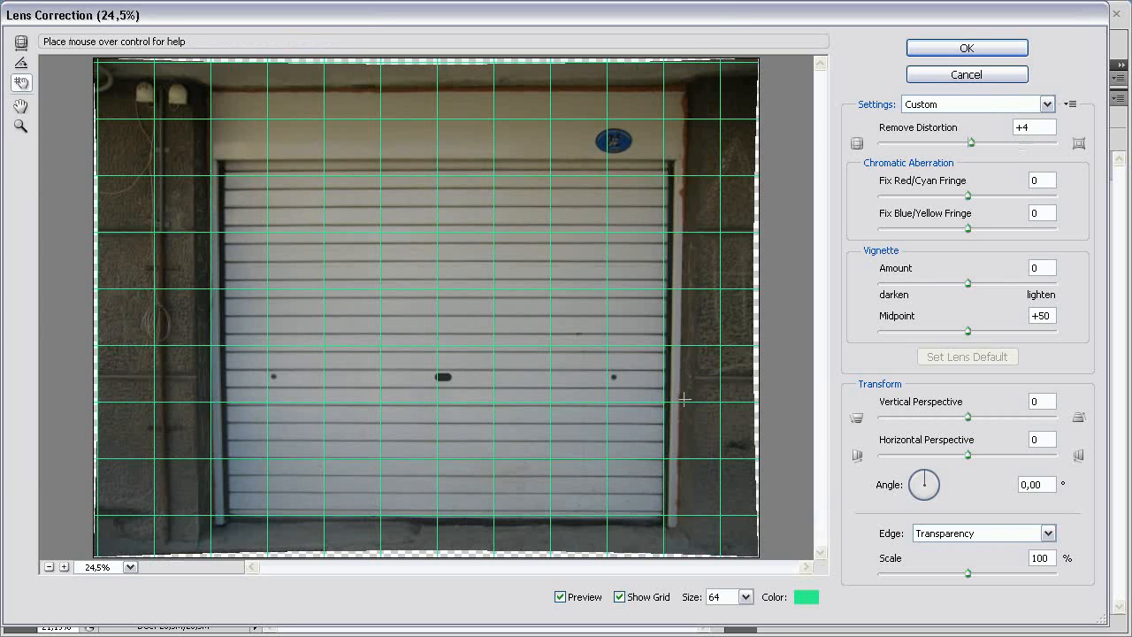
{"action": "left_click_drag", "start_coordinate": [308, 332], "coordinate": [207, 228]}
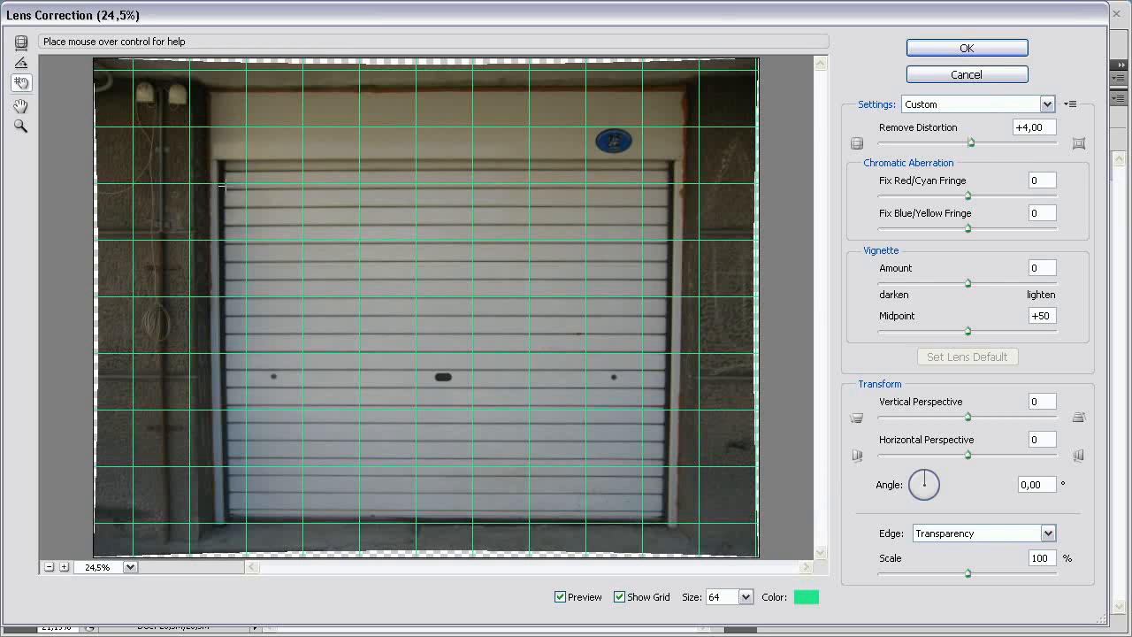
Try a Remove Distortion value of +7 and move the grid to line up with the garage door's slats and frame.
{"action": "double_click", "coordinate": [1026, 127]}
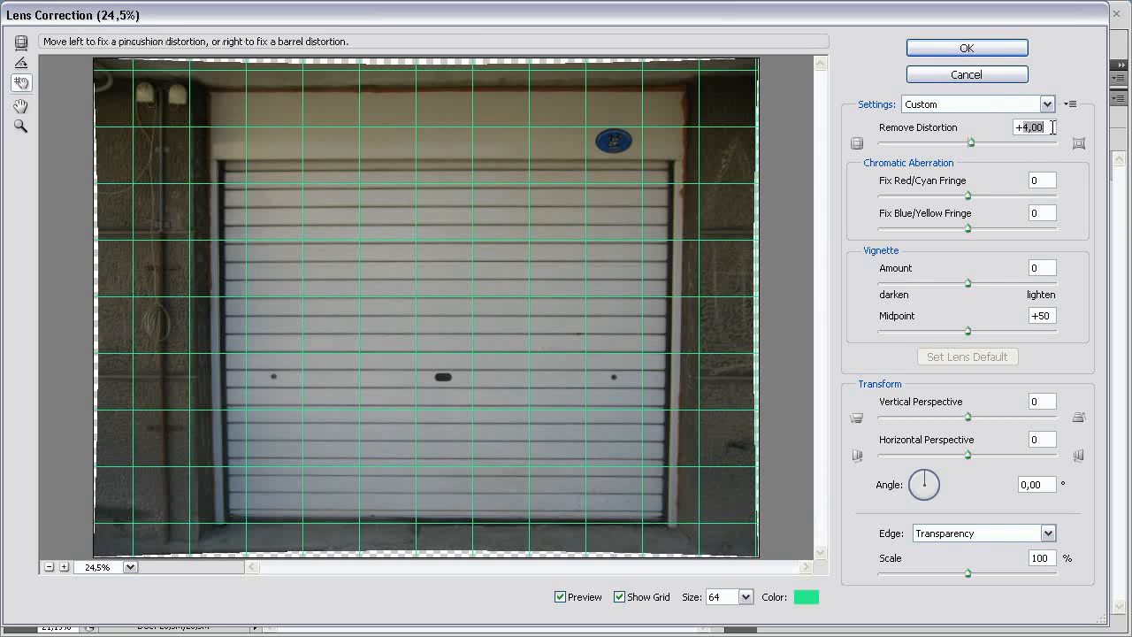
{"action": "type", "text": "7"}
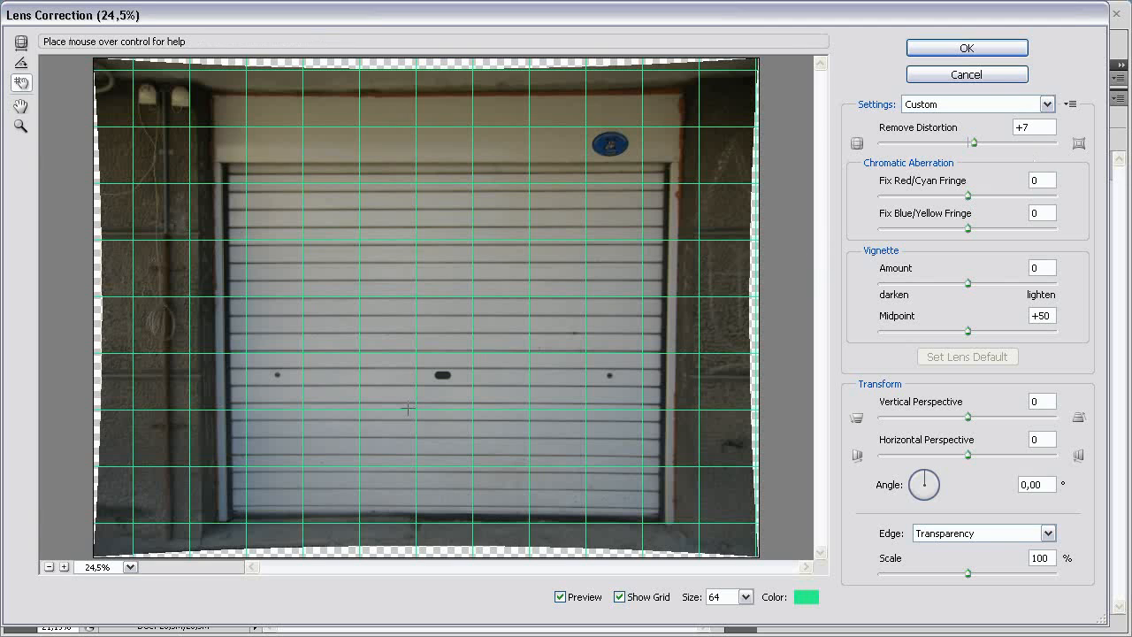
{"action": "left_click_drag", "start_coordinate": [416, 365], "coordinate": [434, 365]}
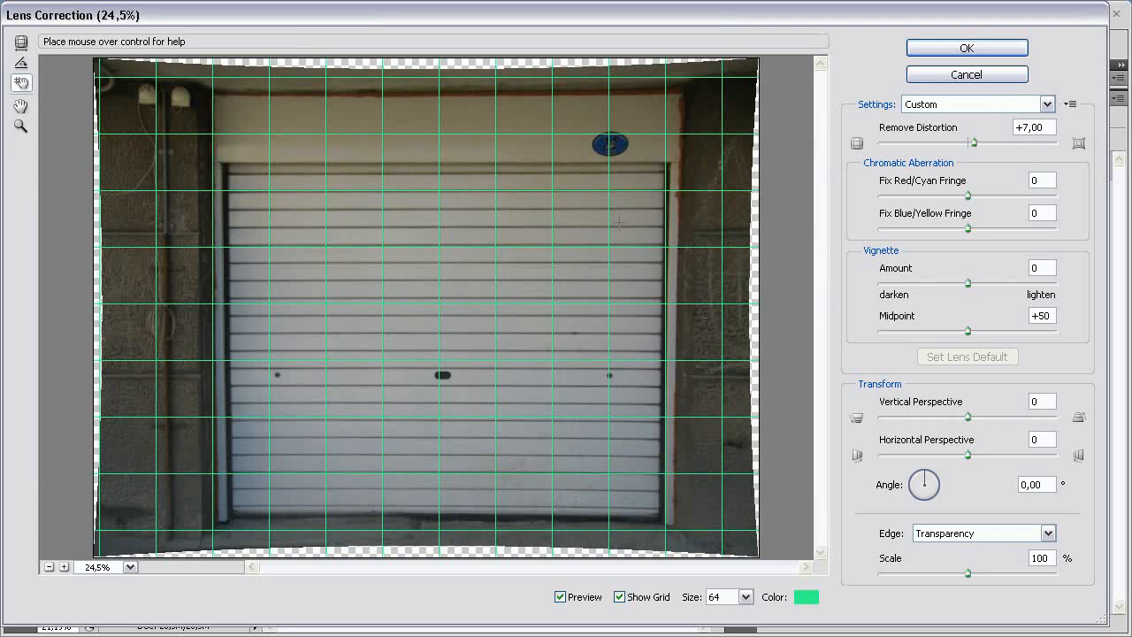
{"action": "left_click_drag", "start_coordinate": [608, 264], "coordinate": [588, 289]}
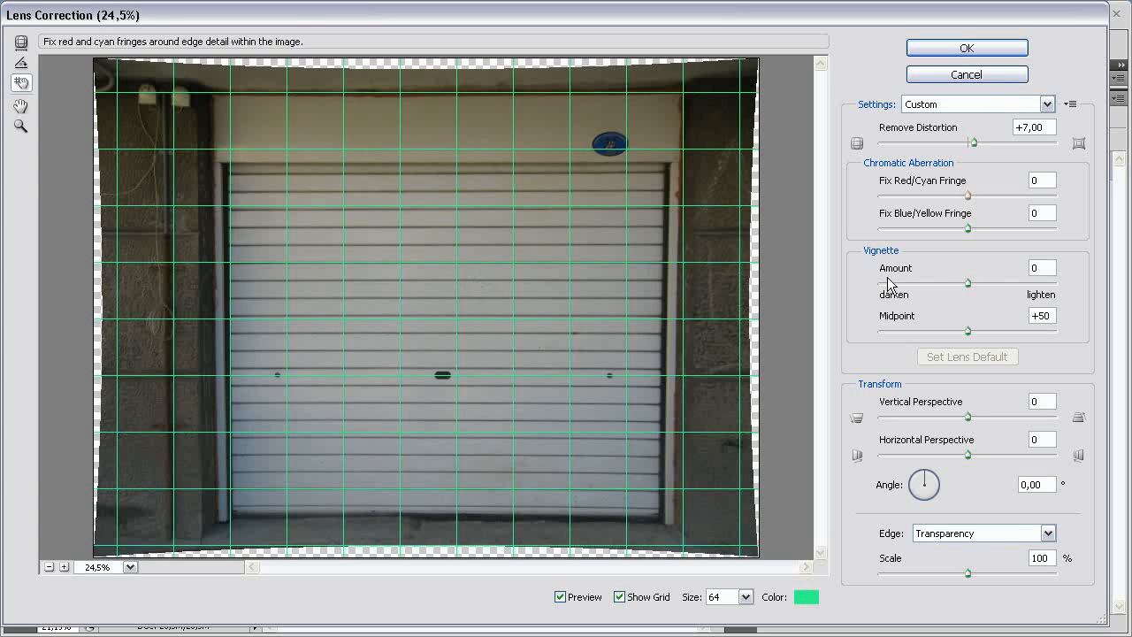
Set Remove Distortion to +6.50 and realign the grid with the garage door's side edges.
{"action": "left_click_drag", "start_coordinate": [1052, 128], "coordinate": [1023, 129]}
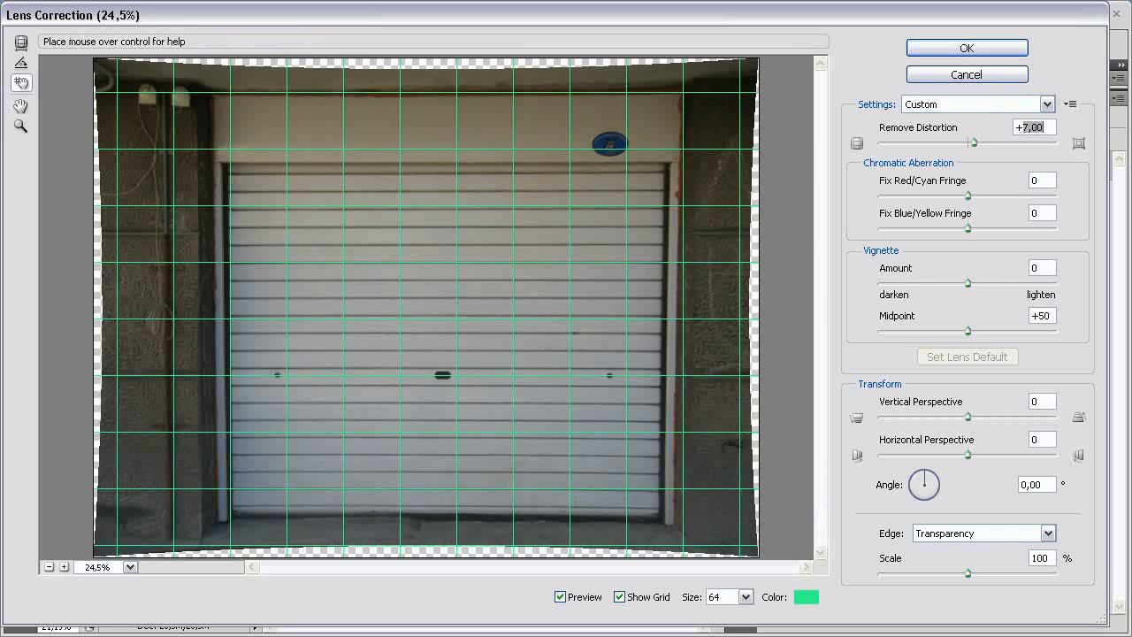
{"action": "left_click_drag", "start_coordinate": [973, 142], "coordinate": [975, 141]}
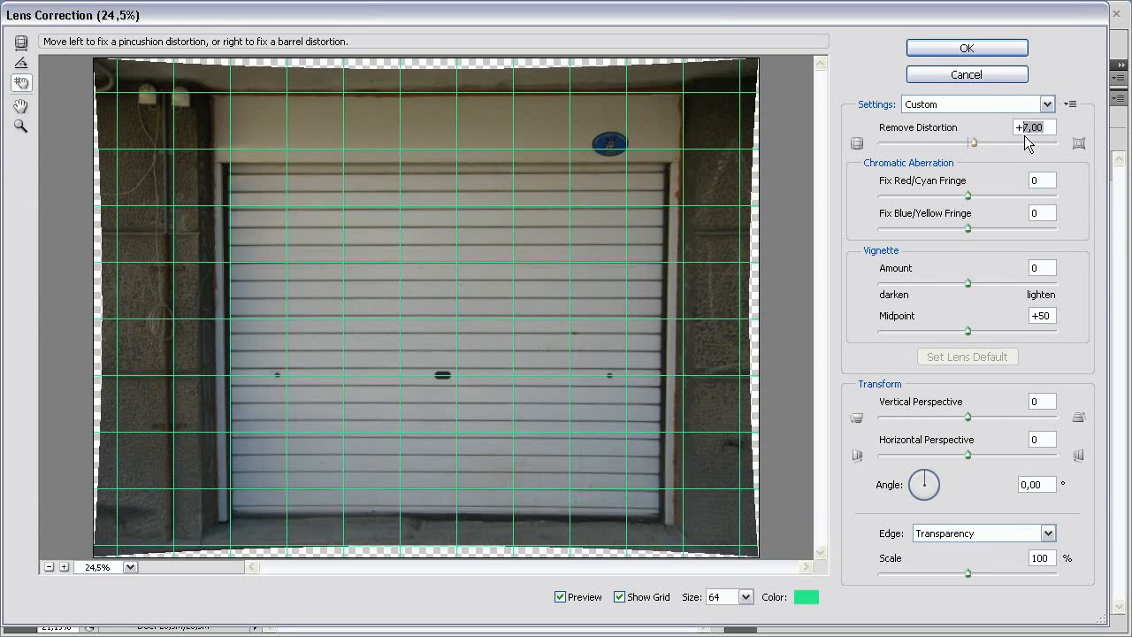
{"action": "type", "text": "+6.5"}
{"action": "left_click", "coordinate": [660, 280]}
{"action": "mouse_move", "coordinate": [659, 281]}
{"action": "left_mouse_down"}
{"action": "mouse_move", "coordinate": [639, 281]}
{"action": "mouse_move", "coordinate": [666, 280]}
{"action": "left_mouse_up"}
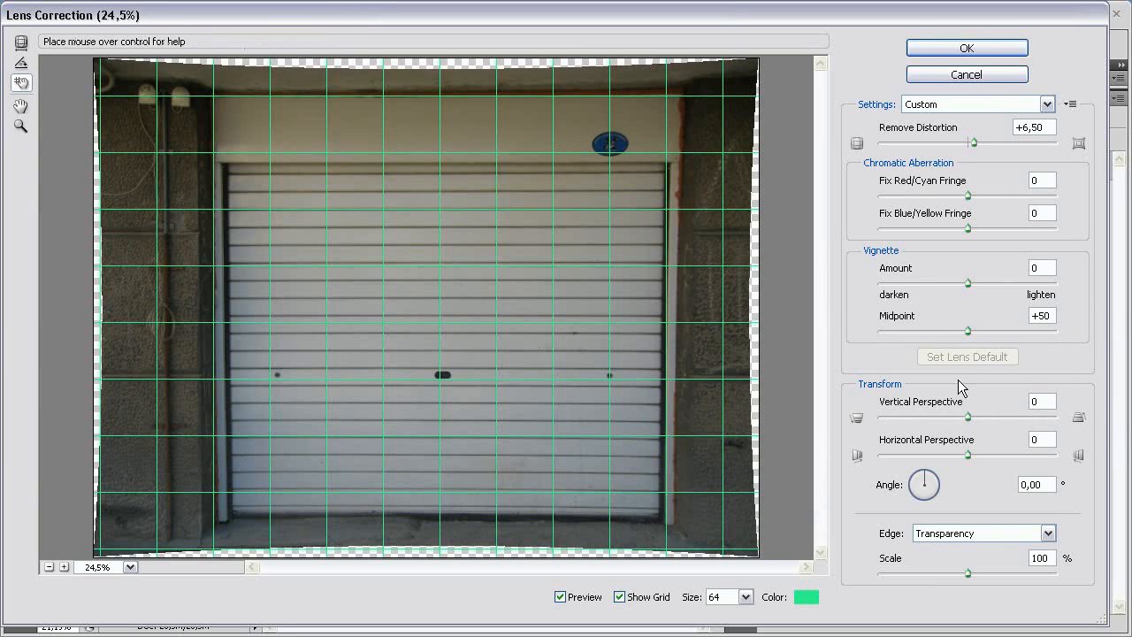
Set the Vertical Perspective to +5.
{"action": "left_click_drag", "start_coordinate": [968, 416], "coordinate": [975, 419]}
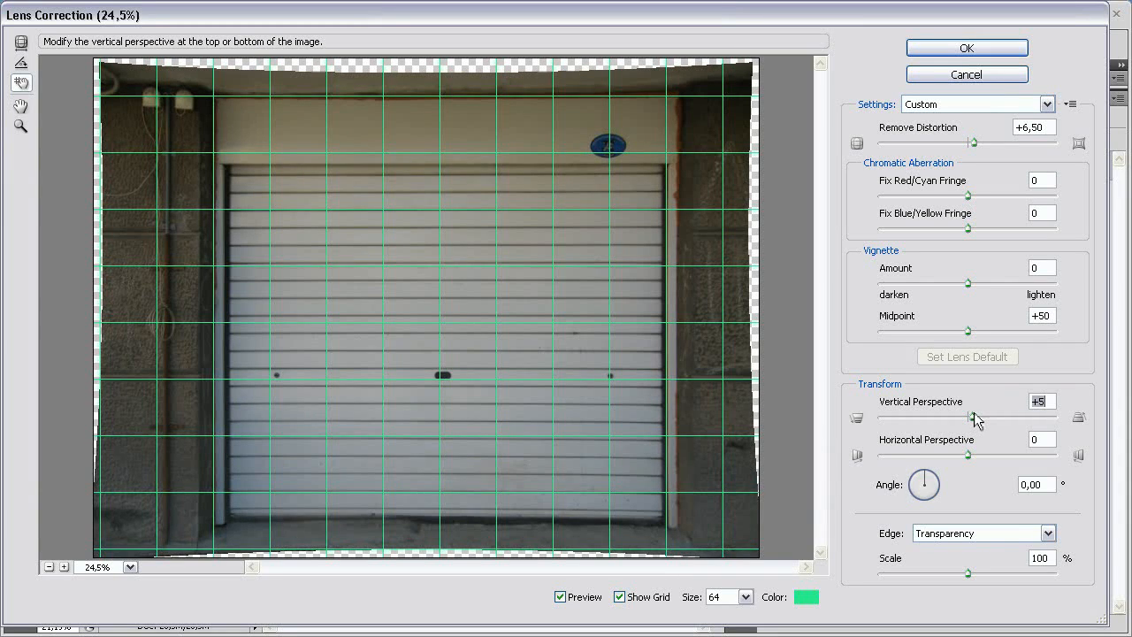
{"action": "mouse_move", "coordinate": [972, 422]}
{"action": "left_mouse_down"}
{"action": "mouse_move", "coordinate": [916, 423]}
{"action": "mouse_move", "coordinate": [1017, 423]}
{"action": "mouse_move", "coordinate": [963, 423]}
{"action": "mouse_move", "coordinate": [973, 421]}
{"action": "left_mouse_up"}
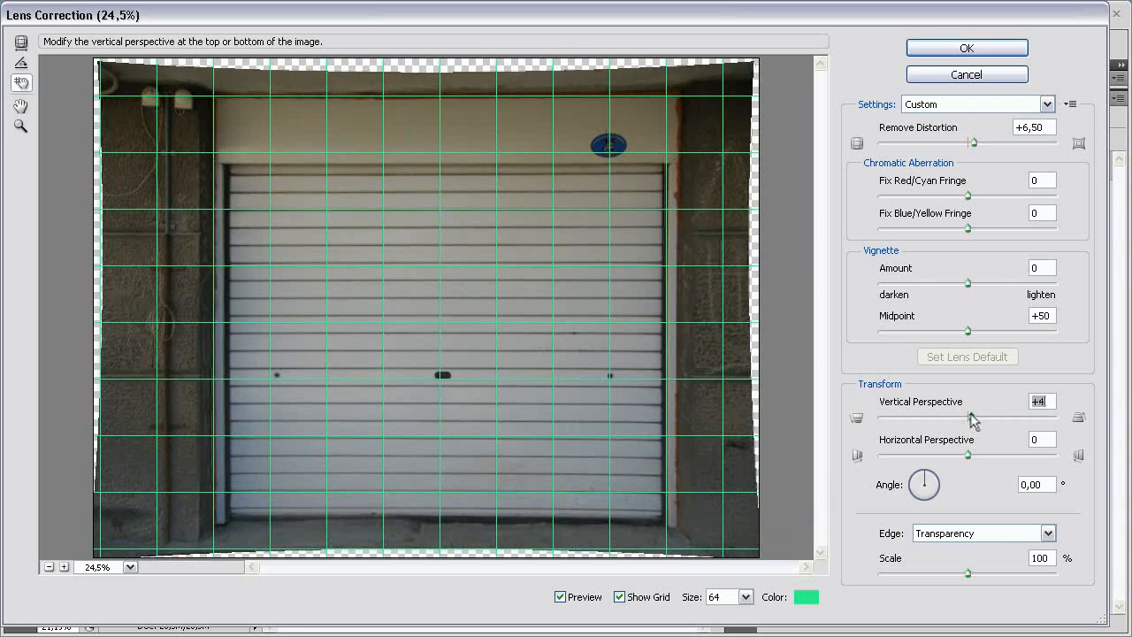
{"action": "type", "text": "5"}
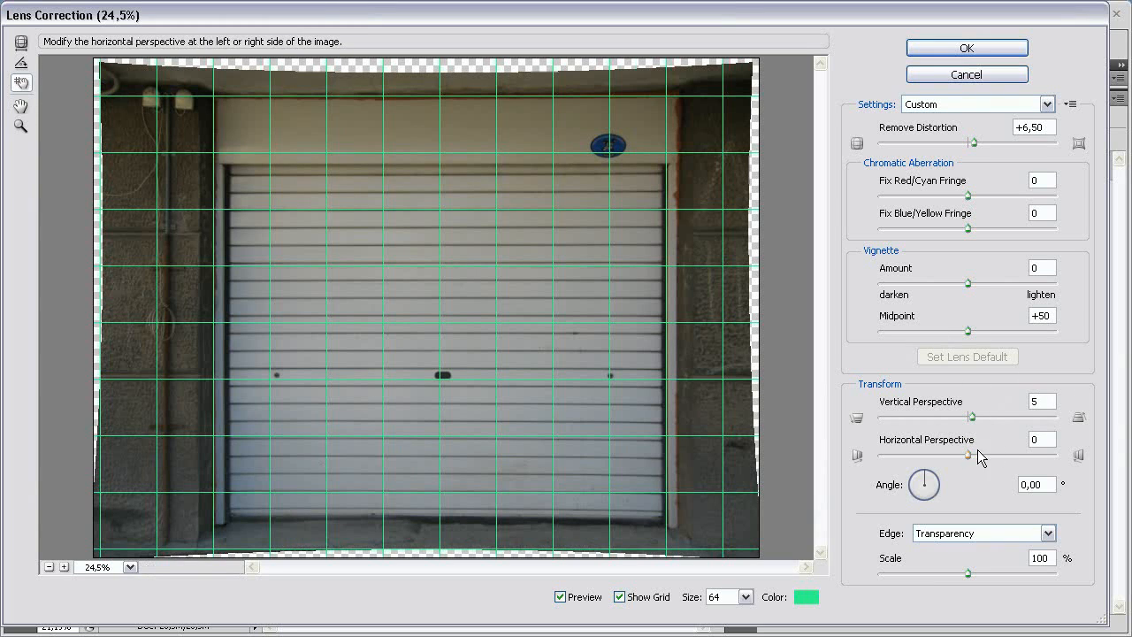
Try shifting the Horizontal Perspective towards negative values and return it to 0.
{"action": "left_click_drag", "start_coordinate": [968, 454], "coordinate": [955, 454]}
{"action": "left_click_drag", "start_coordinate": [935, 457], "coordinate": [969, 451]}
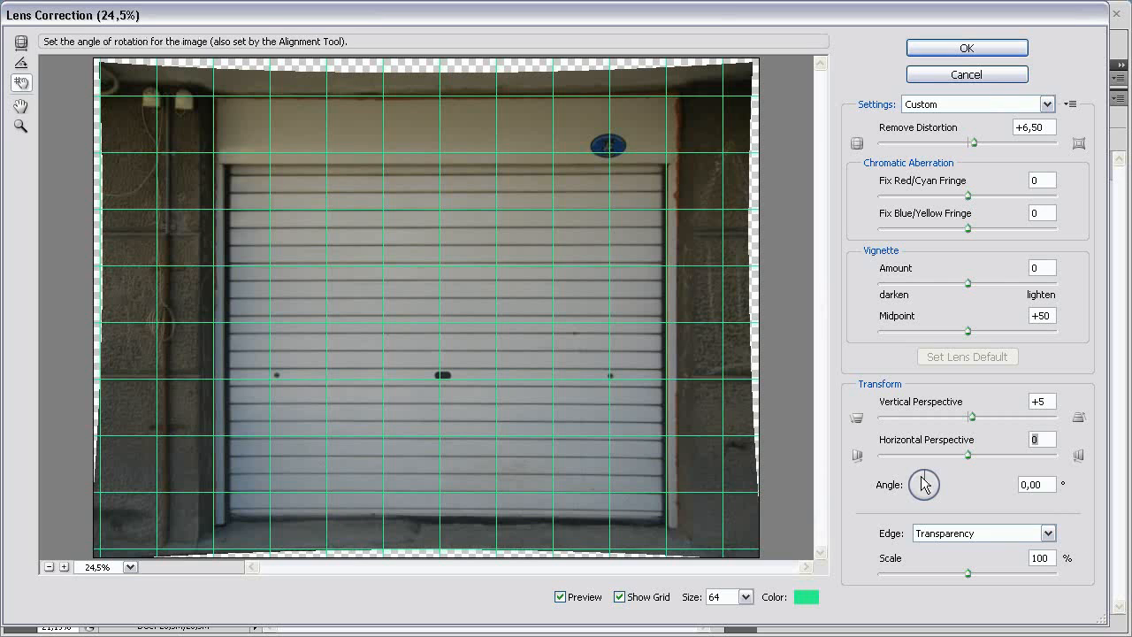
Try rotating the garage door photo by 1, -2 and -0.5 degrees and return the Angle to 0.
{"action": "left_click_drag", "start_coordinate": [925, 480], "coordinate": [925, 480]}
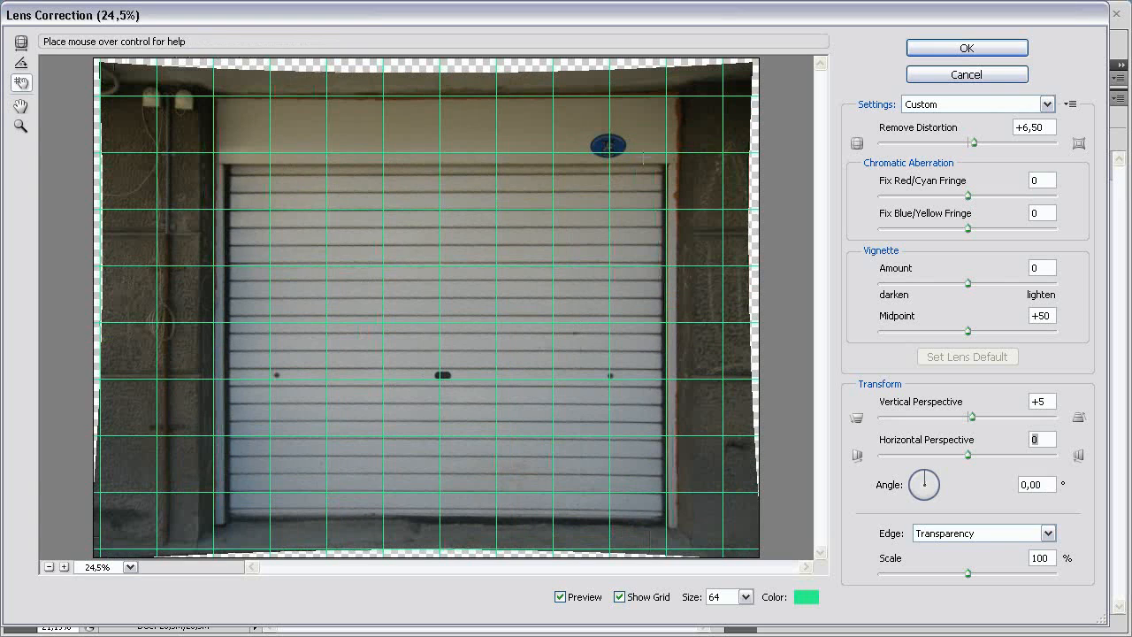
{"action": "left_click_drag", "start_coordinate": [1045, 483], "coordinate": [1008, 491]}
{"action": "type", "text": "1"}
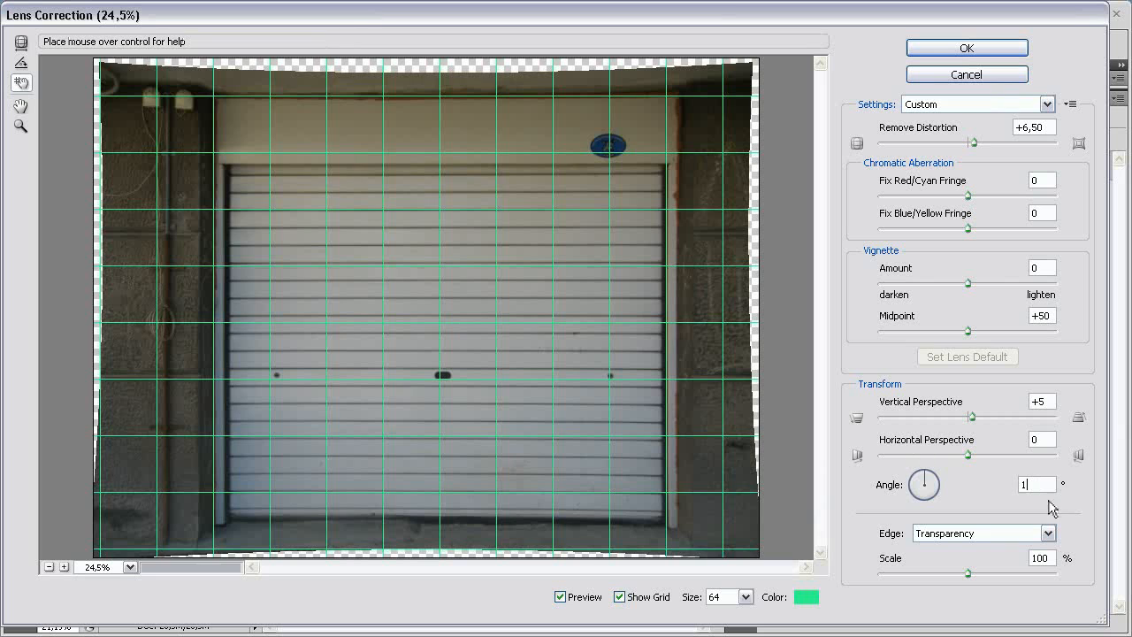
{"action": "key", "text": "BackSpace"}
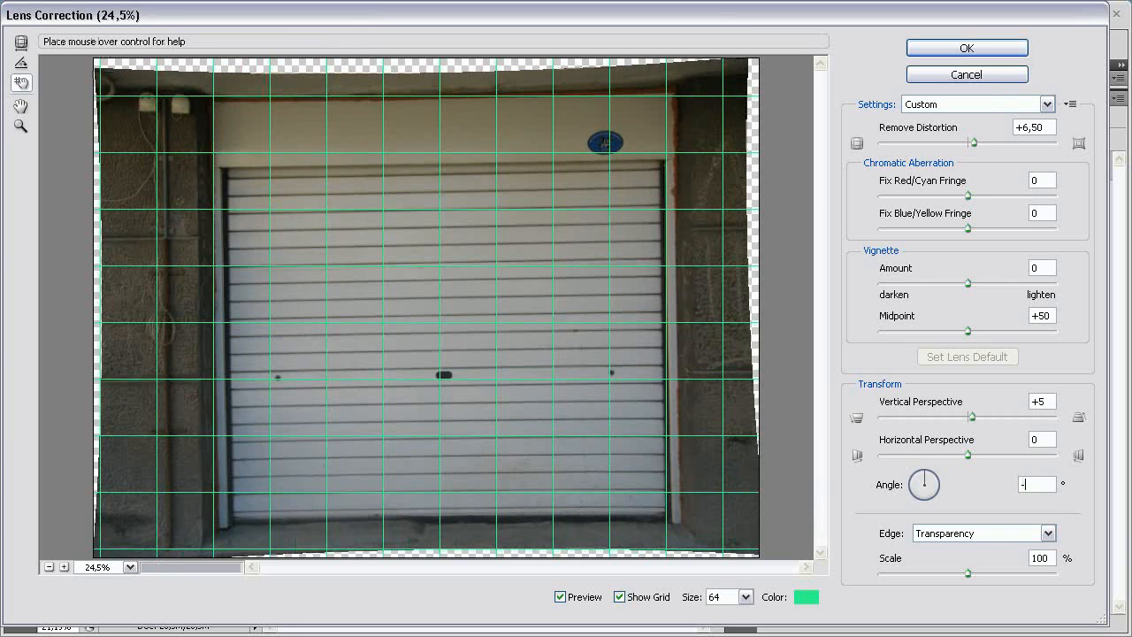
{"action": "type", "text": "-2"}
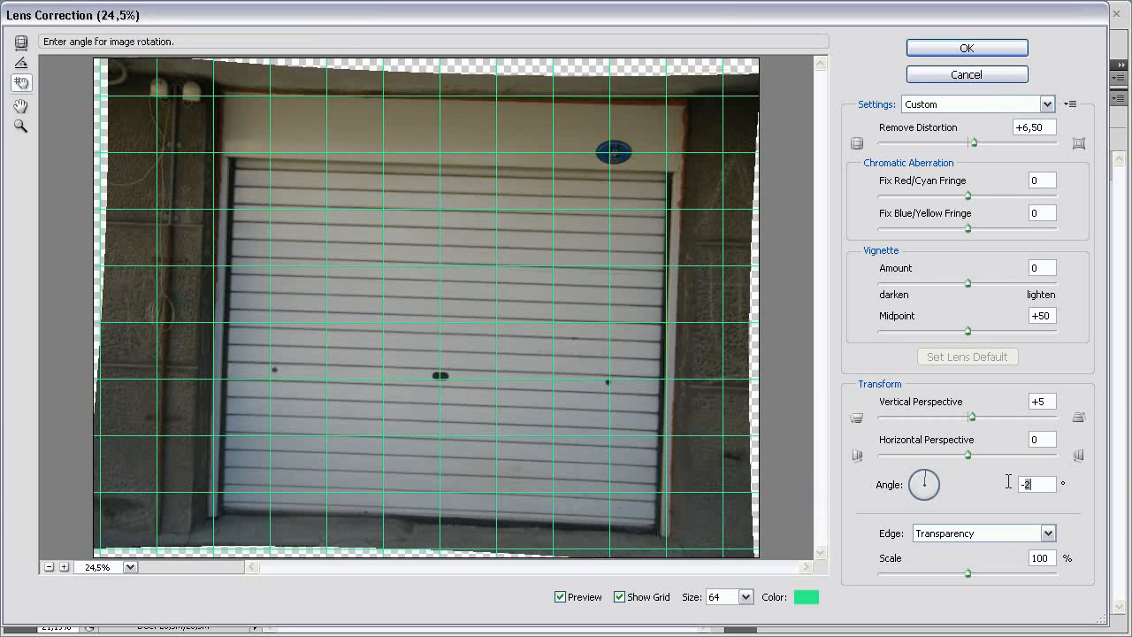
{"action": "type", "text": ",5"}
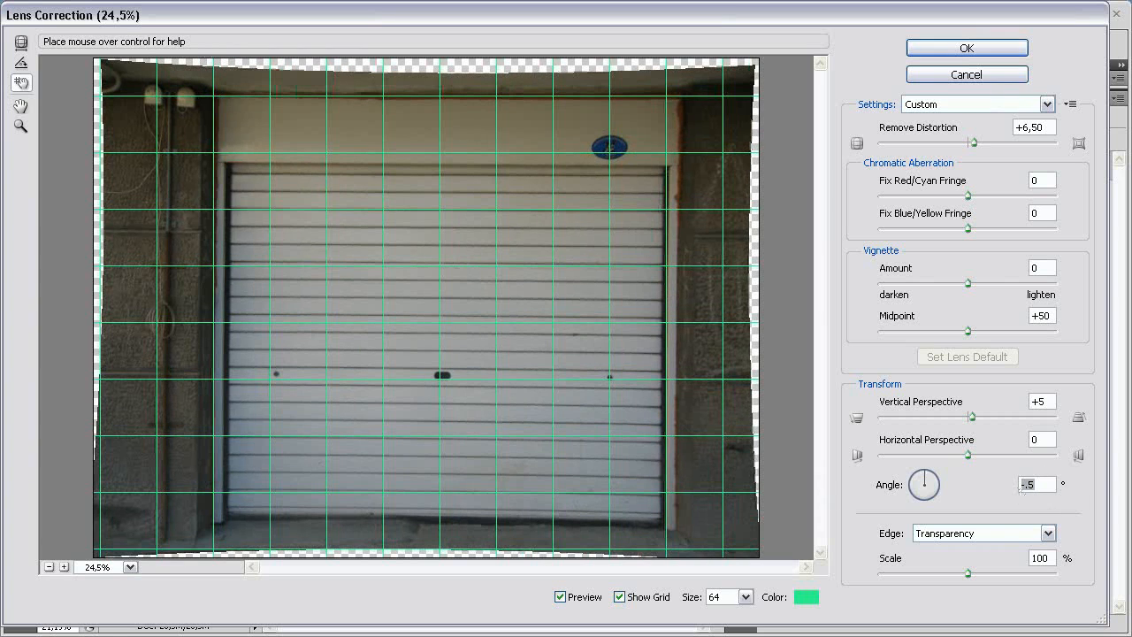
{"action": "type", "text": "0"}
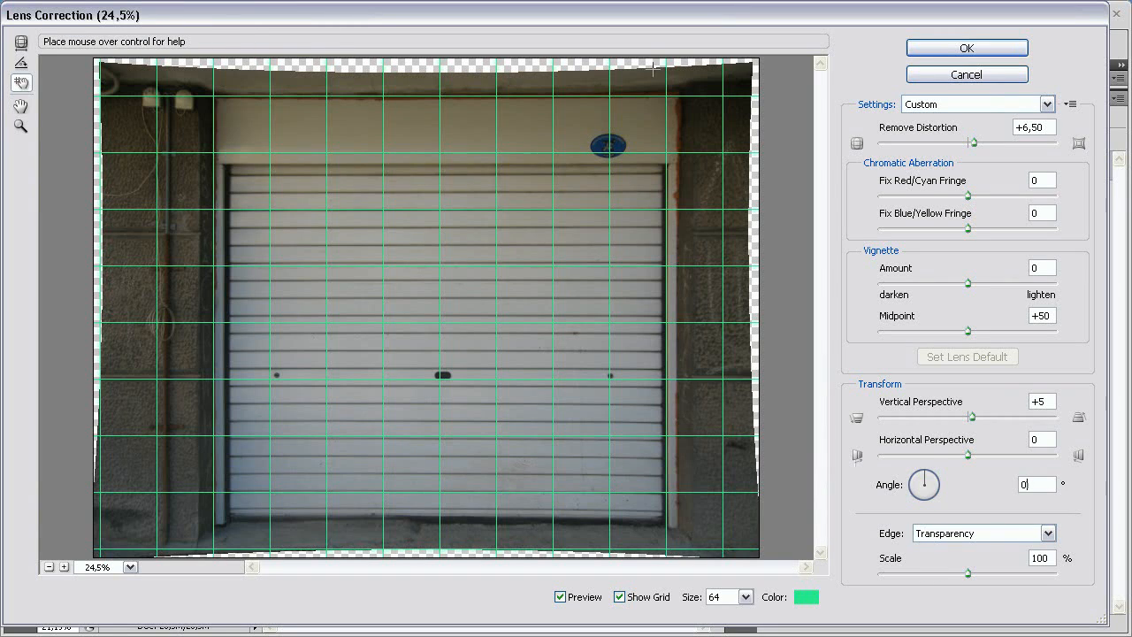
Hide the alignment grid and set the Edge option to Edge Extension.
{"action": "left_click", "coordinate": [1047, 535]}
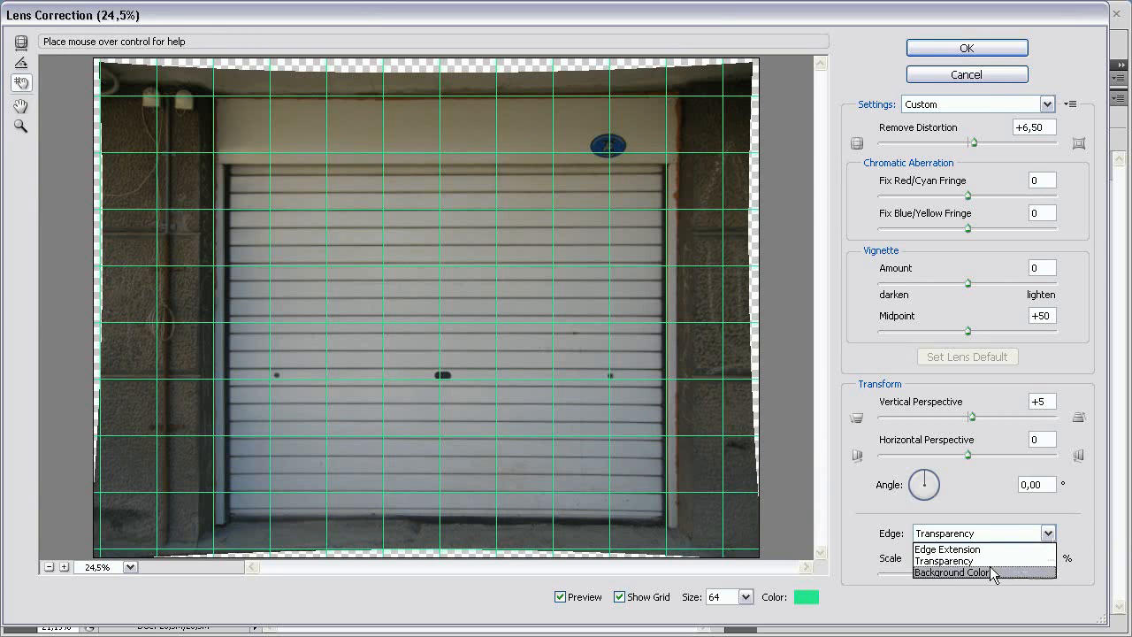
{"action": "left_click", "coordinate": [1036, 562]}
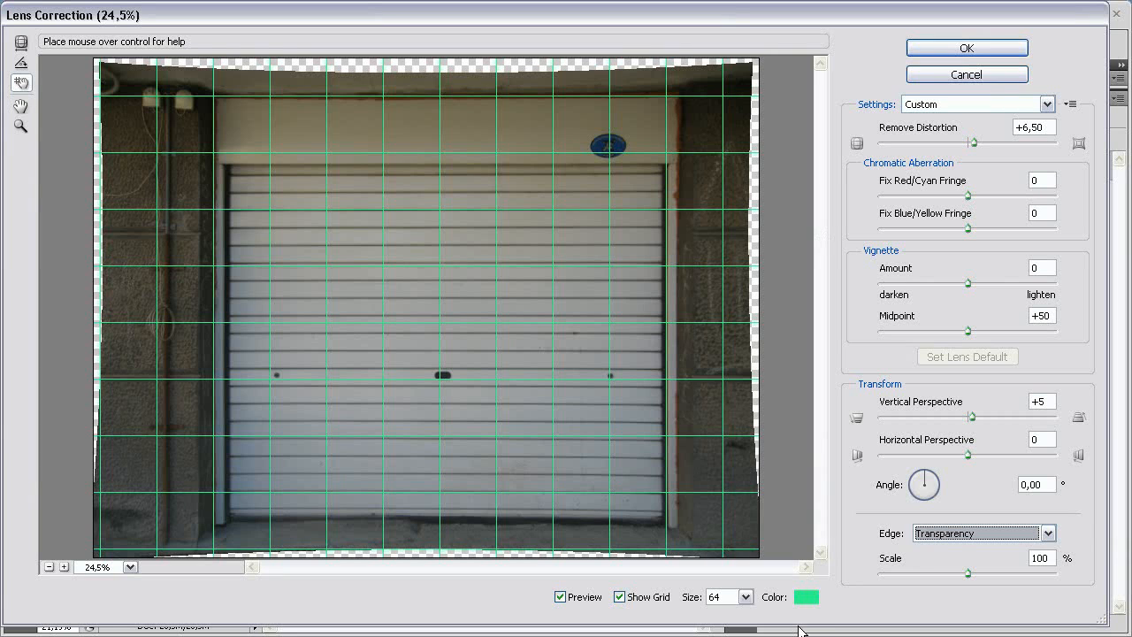
{"action": "left_click", "coordinate": [641, 598]}
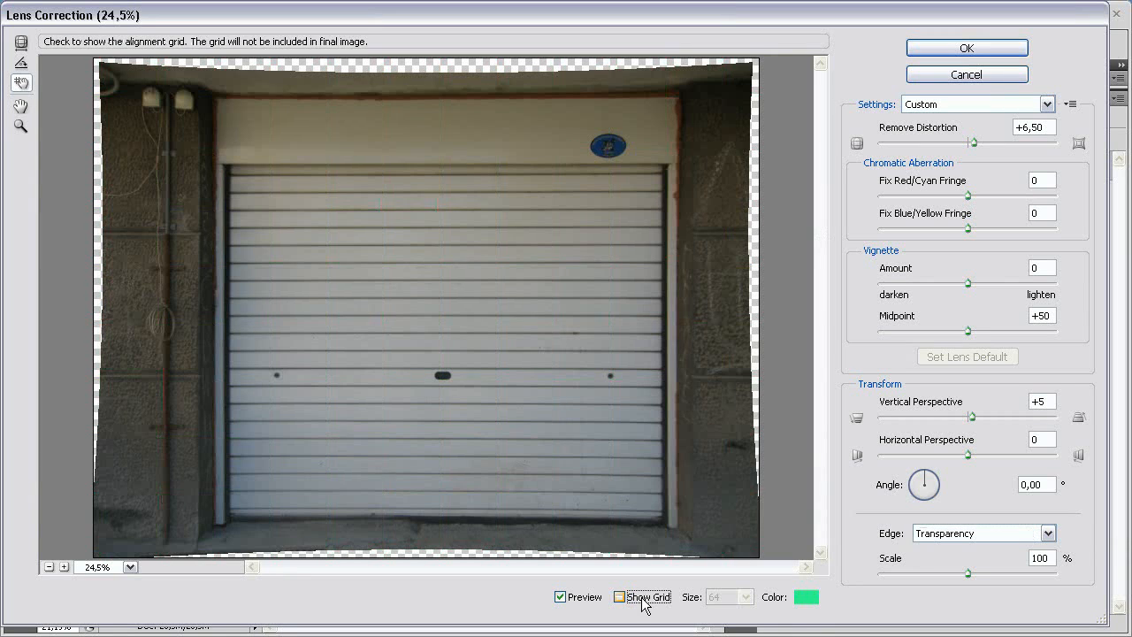
{"action": "left_click", "coordinate": [1047, 533]}
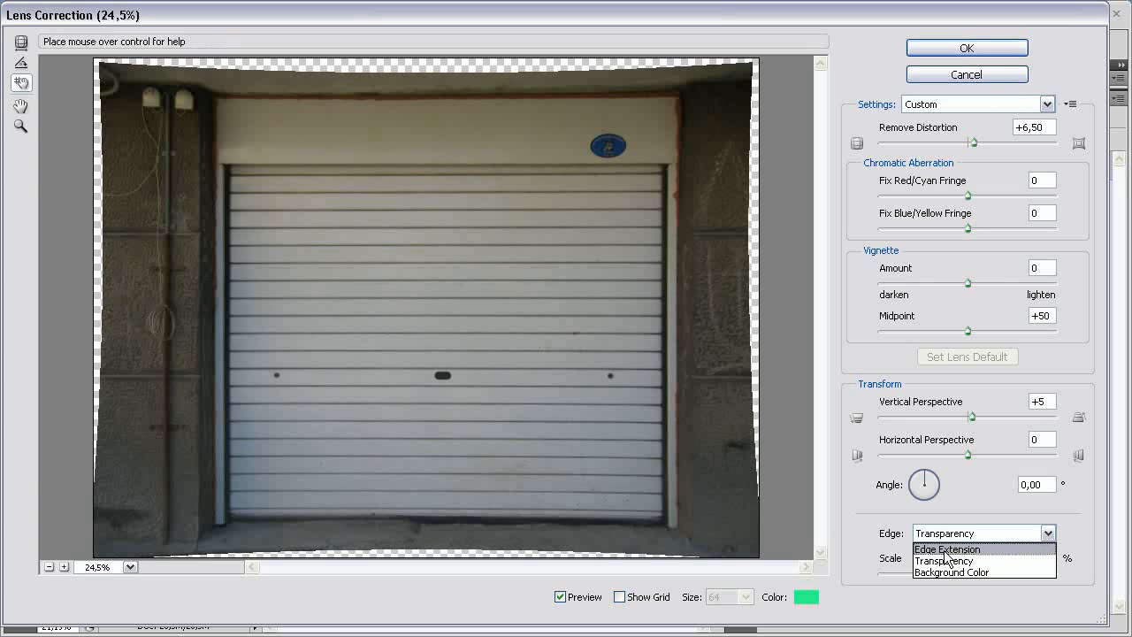
{"action": "left_click", "coordinate": [985, 550]}
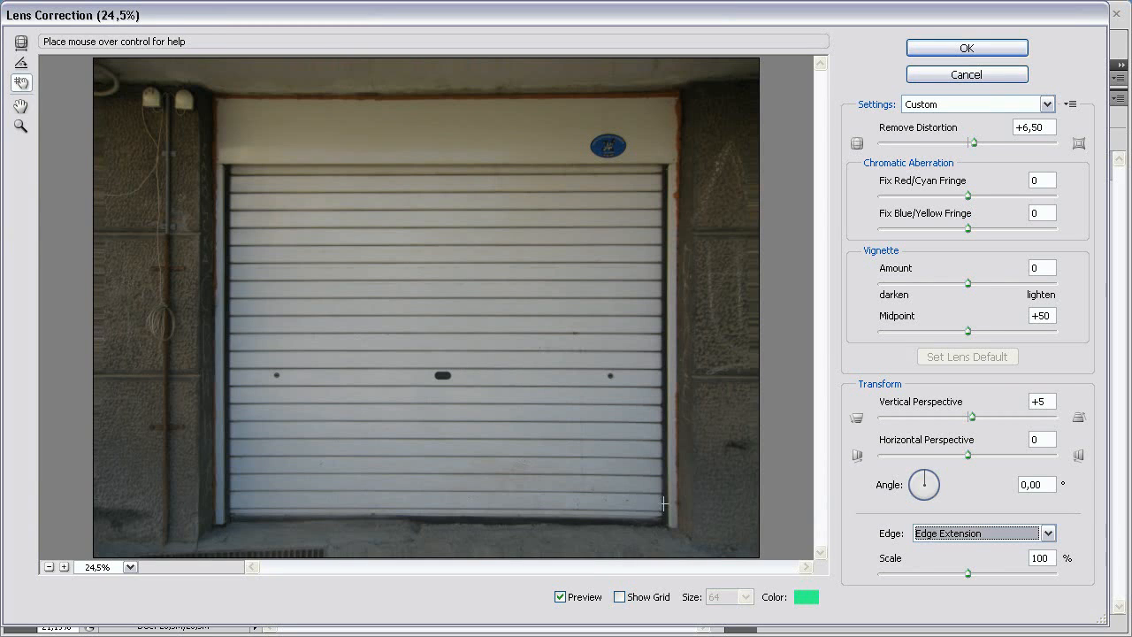
Try reducing the corrected image's Scale to 71% and to its minimum, and return it to 100%.
{"action": "key", "text": "h"}
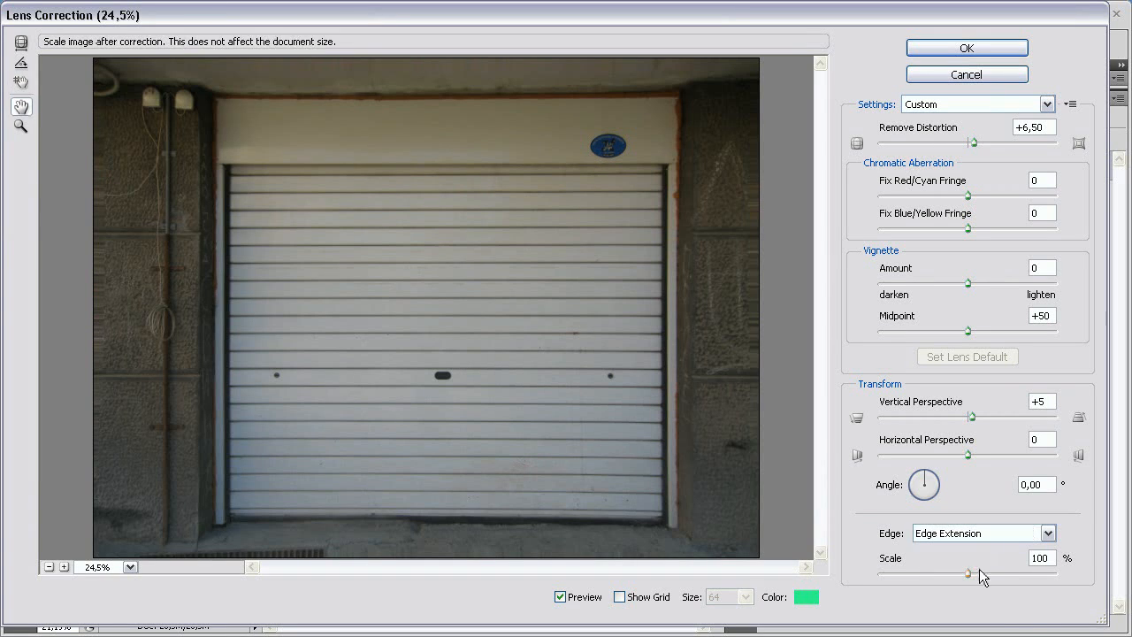
{"action": "left_click_drag", "start_coordinate": [967, 573], "coordinate": [916, 573]}
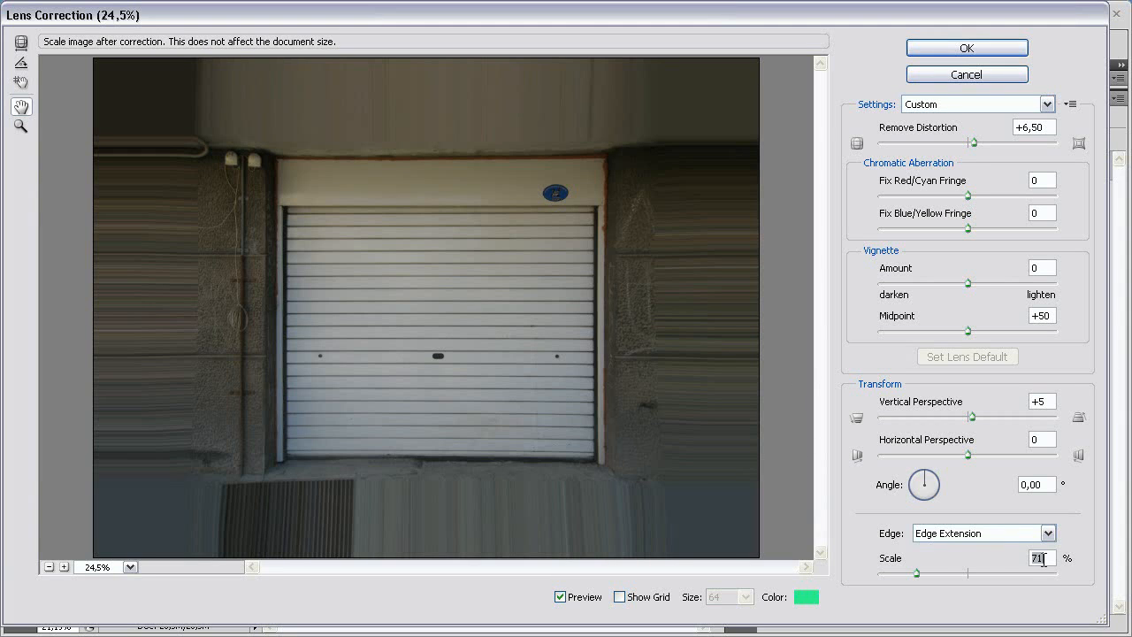
{"action": "type", "text": "0"}
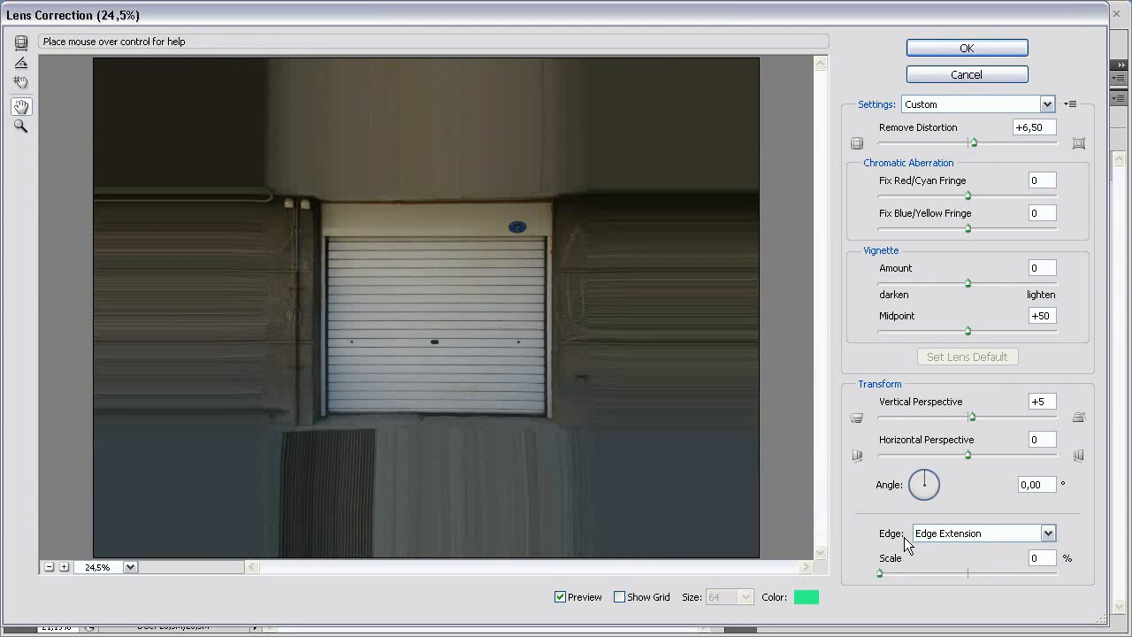
{"action": "key", "text": "BackSpace"}
{"action": "type", "text": "10"}
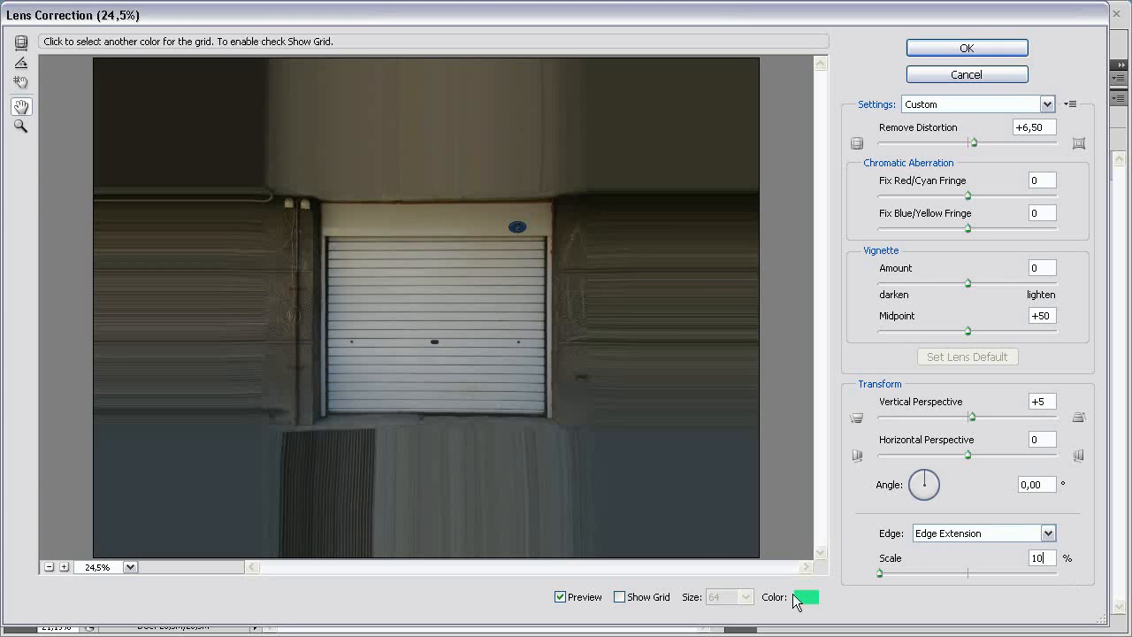
{"action": "type", "text": "0"}
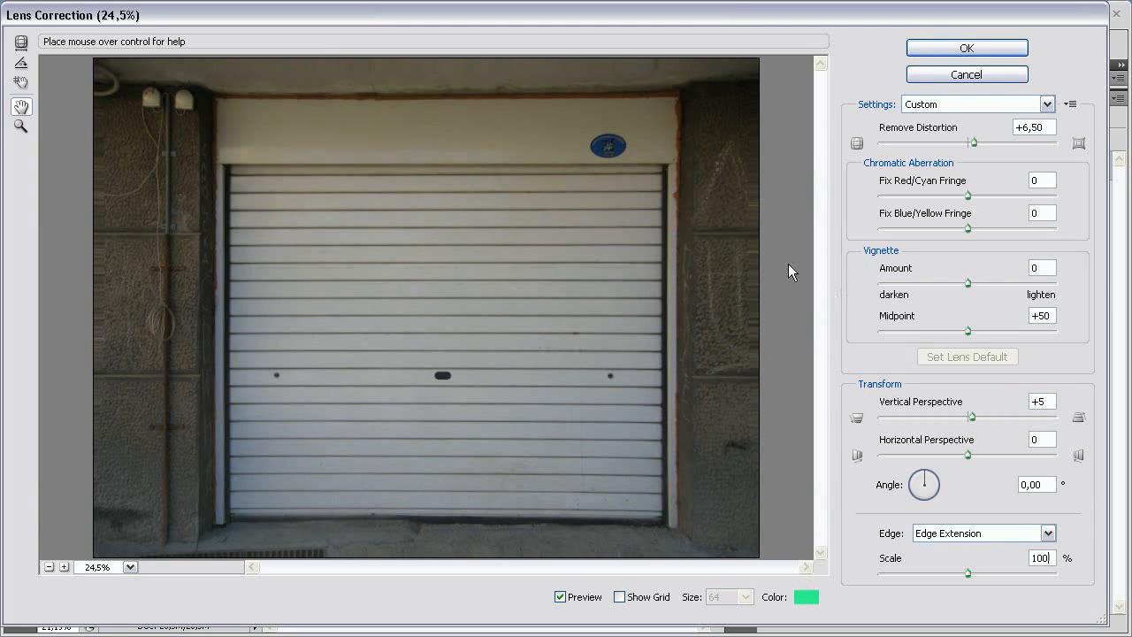
Compare the Background Color, Transparency and Edge Extension edge fills, settle on Transparency and apply the lens correction.
{"action": "left_click", "coordinate": [1046, 532]}
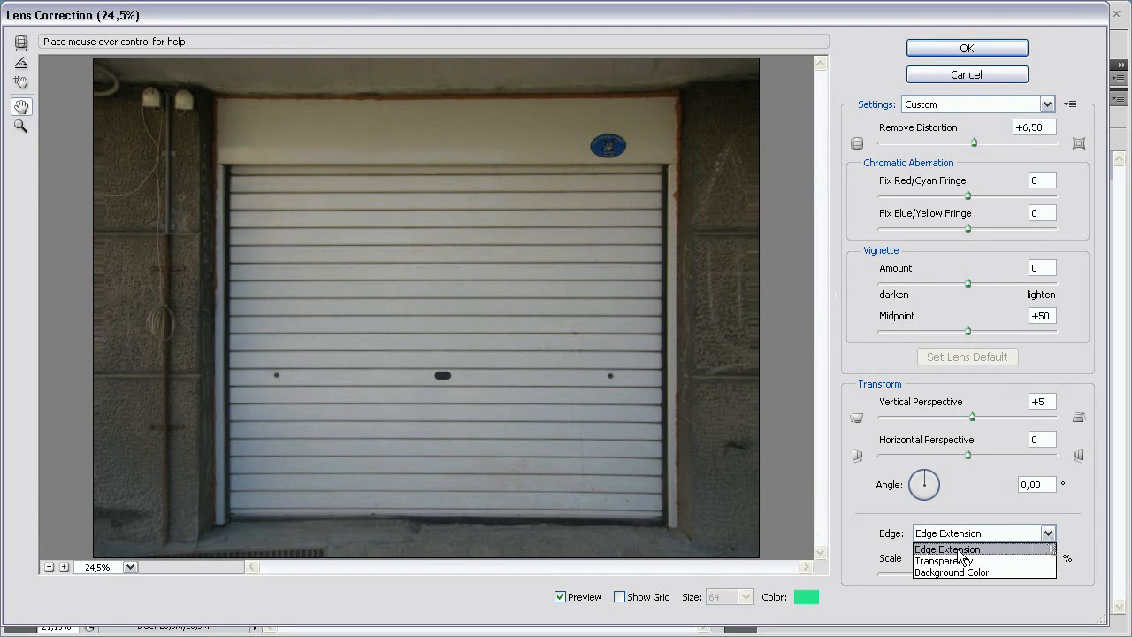
{"action": "left_click", "coordinate": [942, 572]}
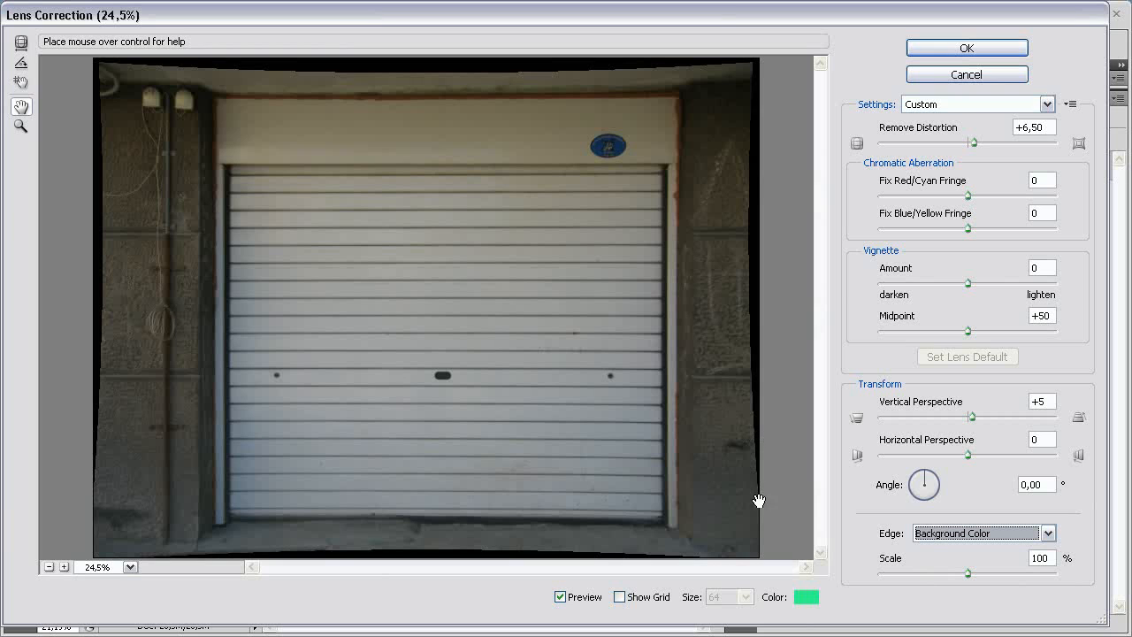
{"action": "left_click", "coordinate": [971, 533]}
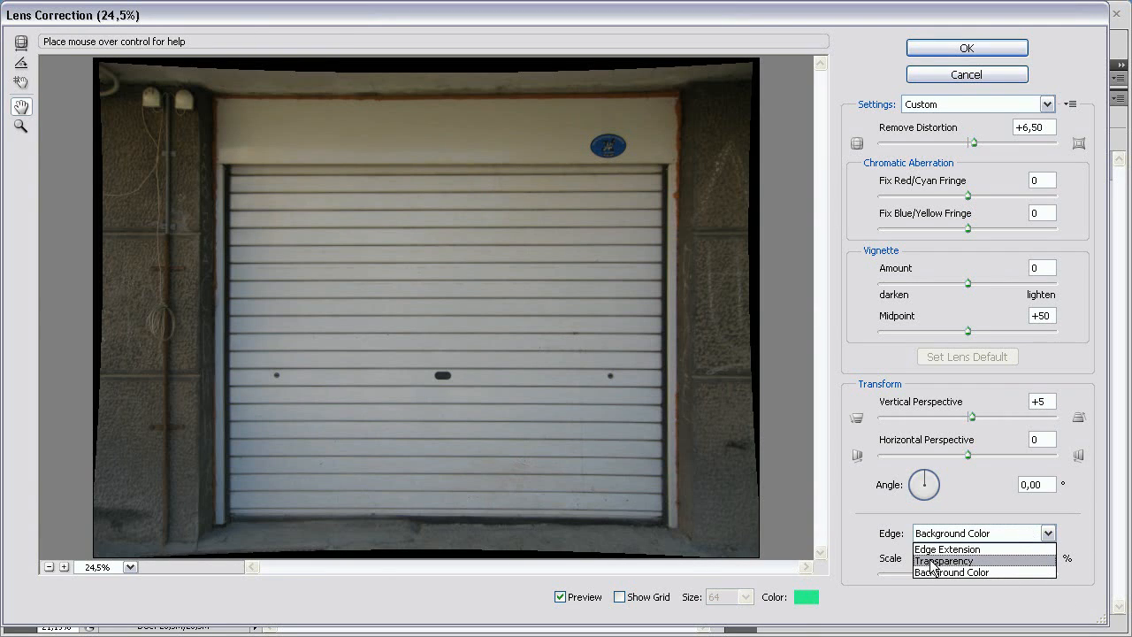
{"action": "left_click", "coordinate": [966, 561]}
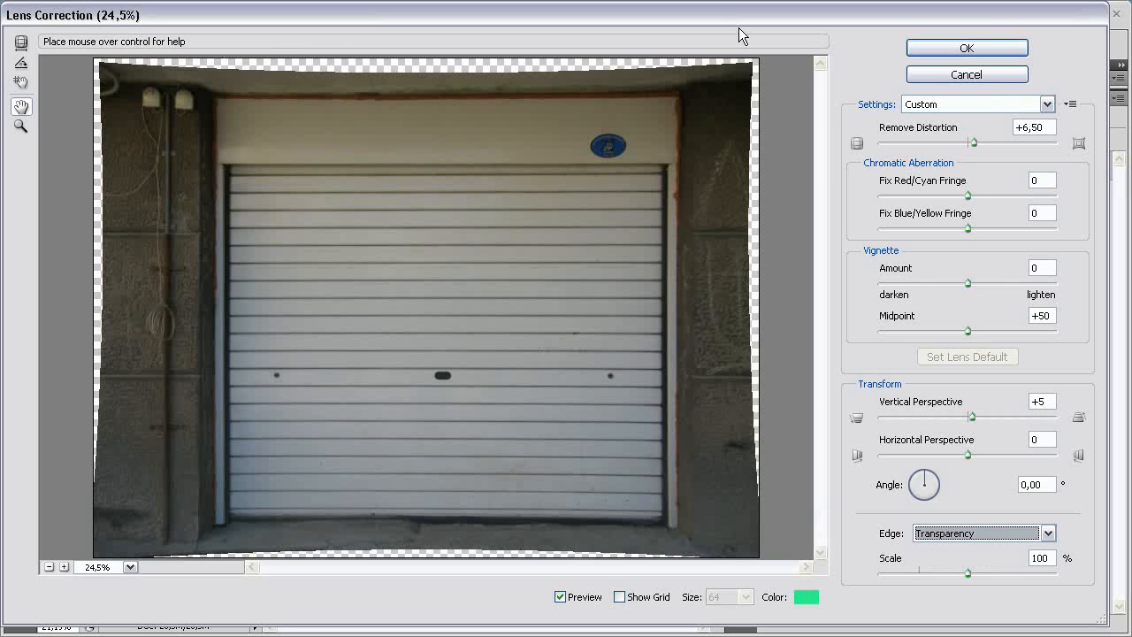
{"action": "left_click", "coordinate": [999, 533]}
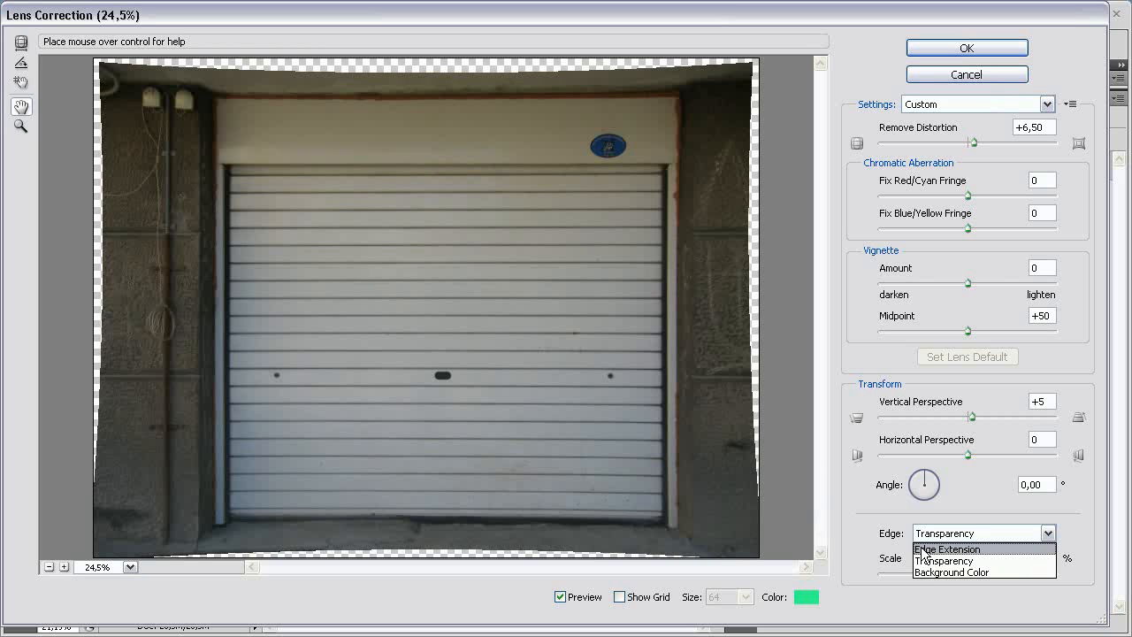
{"action": "left_click", "coordinate": [924, 549]}
{"action": "left_click", "coordinate": [955, 533]}
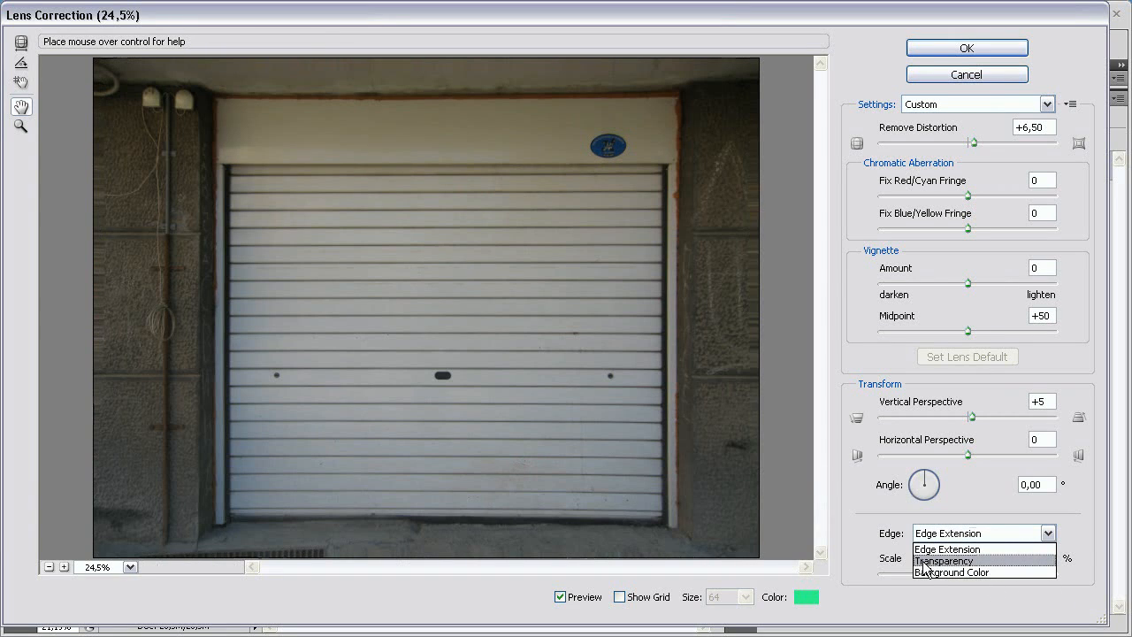
{"action": "left_click", "coordinate": [954, 562]}
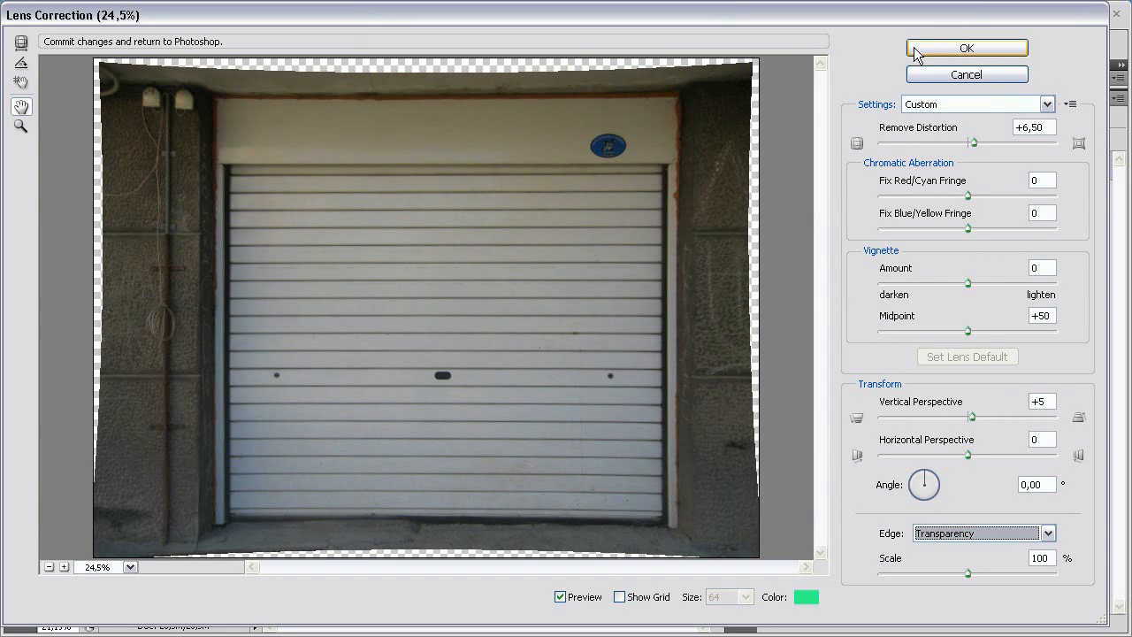
{"action": "left_click", "coordinate": [996, 53]}
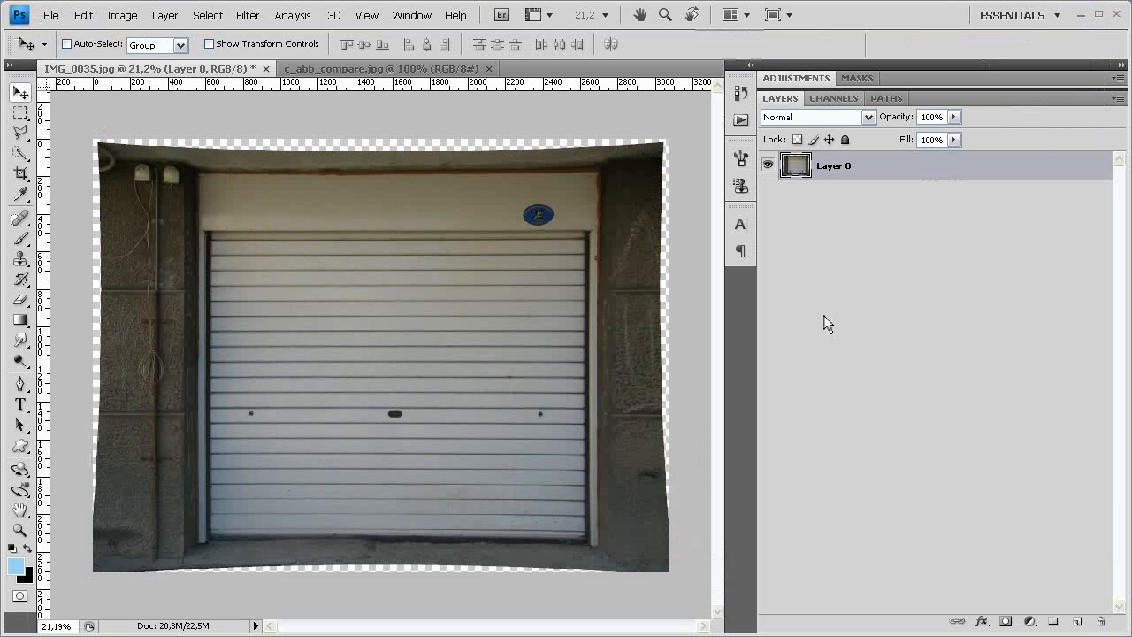
Switch to c_abb_compare.jpg and crop it to the lower building picture with the colour fringes.
{"action": "left_click", "coordinate": [349, 71]}
{"action": "key", "text": "ctrl+plus"}
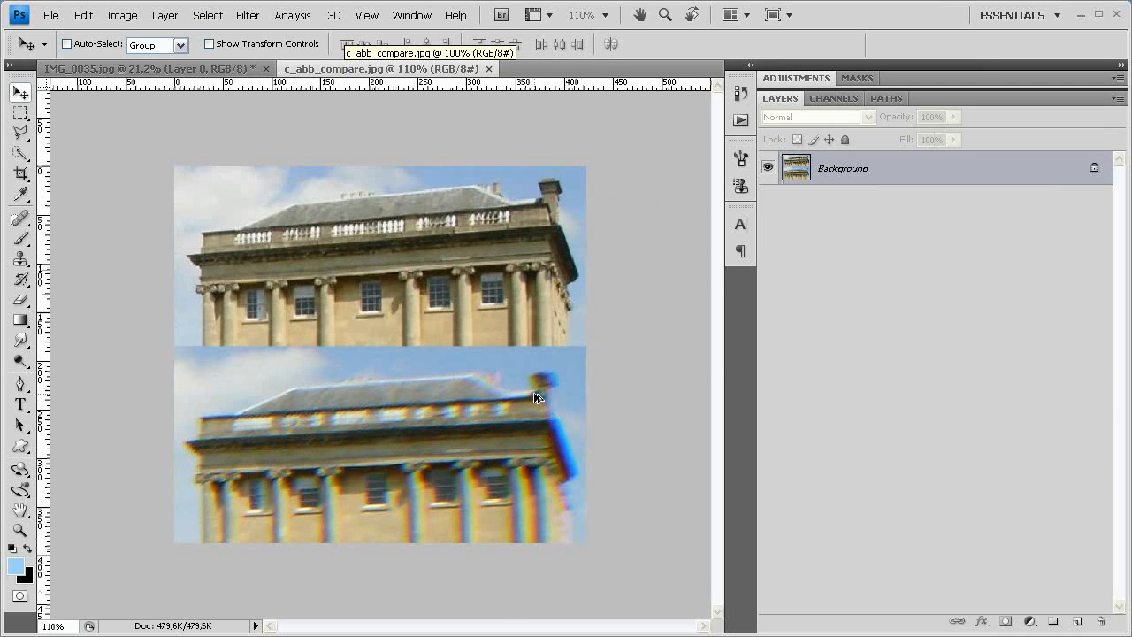
{"action": "key", "text": "alt"}
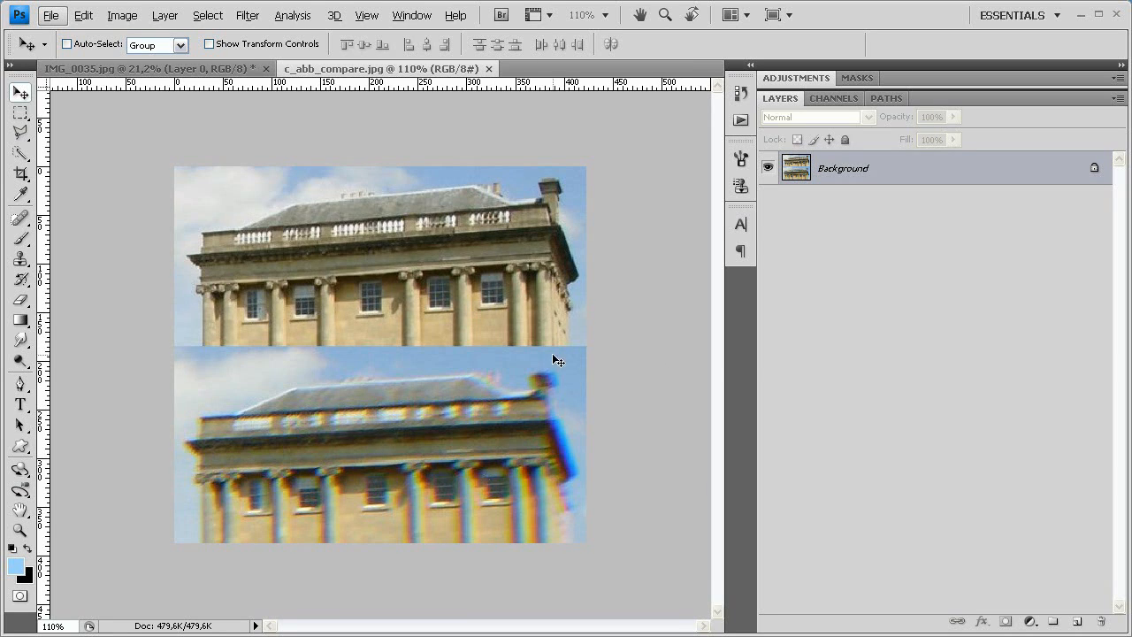
{"action": "left_click", "coordinate": [20, 173]}
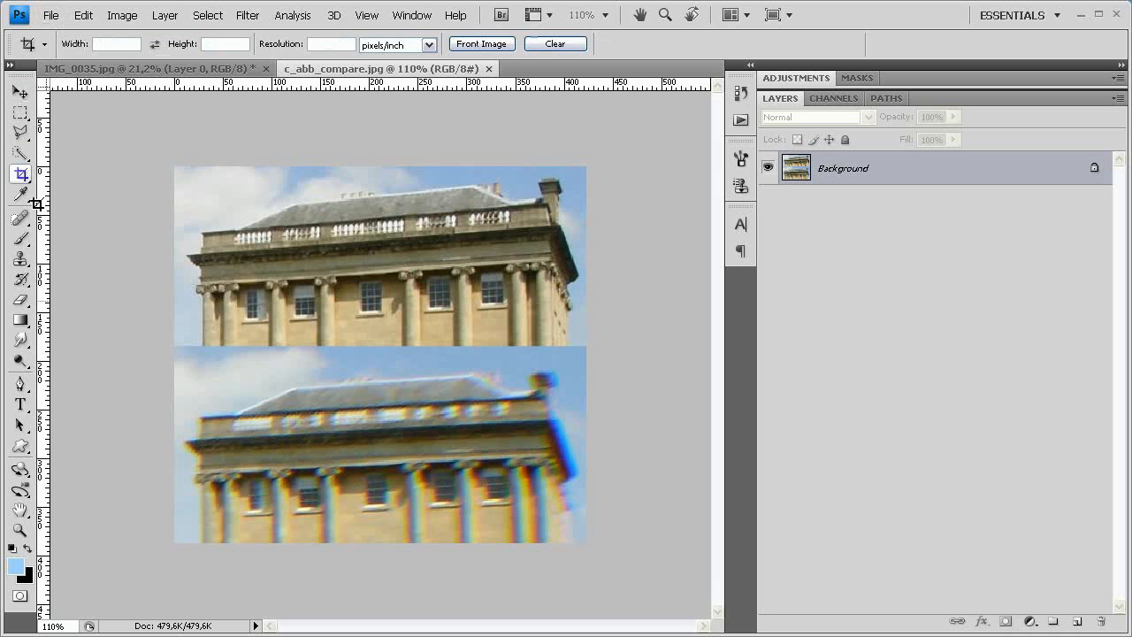
{"action": "left_click_drag", "start_coordinate": [168, 354], "coordinate": [664, 599]}
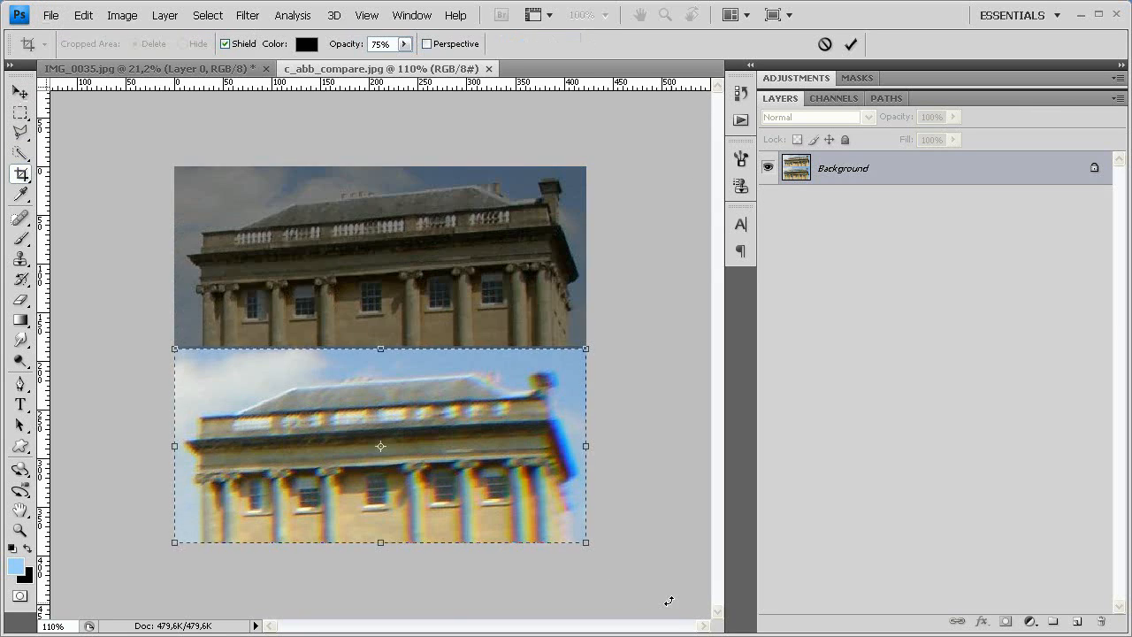
{"action": "key", "text": "Return"}
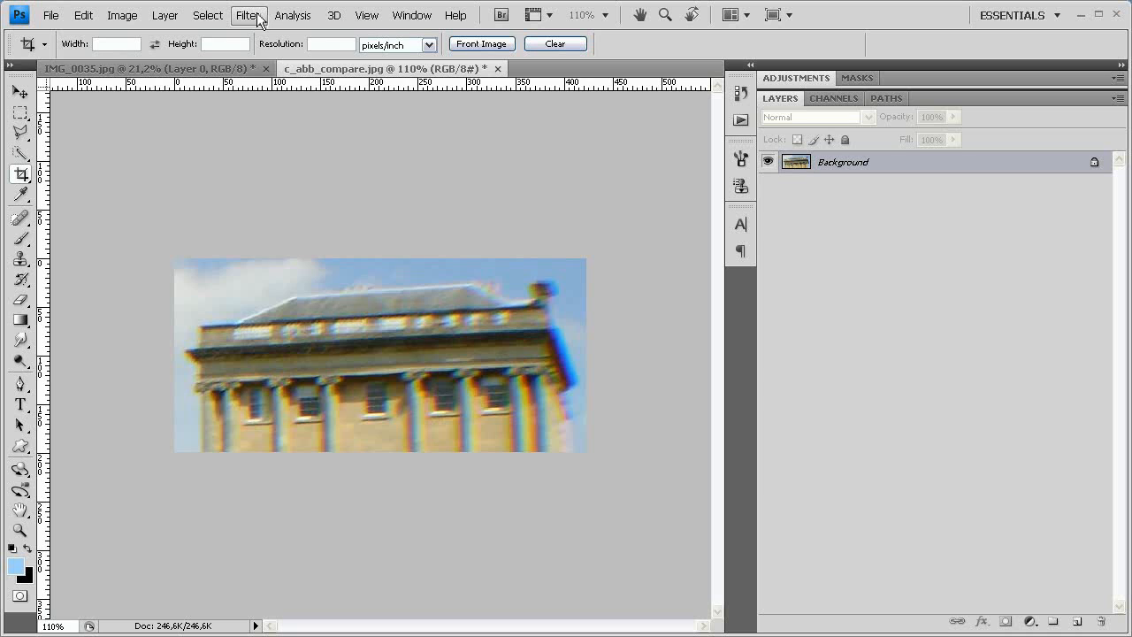
Start the Lens Correction filter on the cropped building picture, with the grid hidden and the preview at 200%.
{"action": "left_click", "coordinate": [257, 16]}
{"action": "mouse_move", "coordinate": [321, 178]}
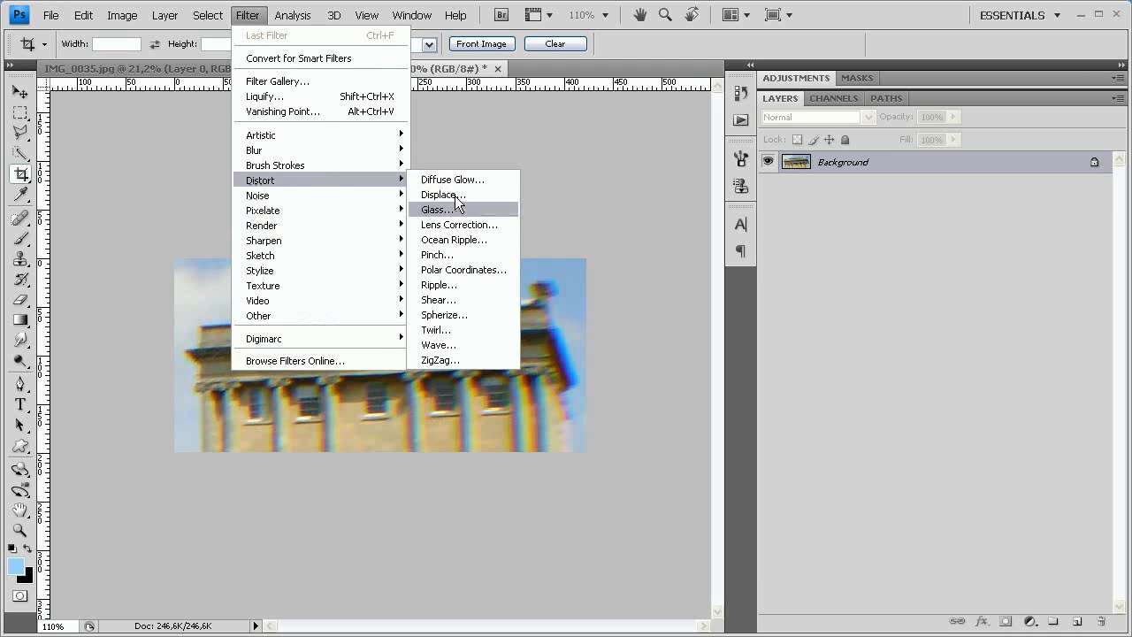
{"action": "left_click", "coordinate": [456, 224]}
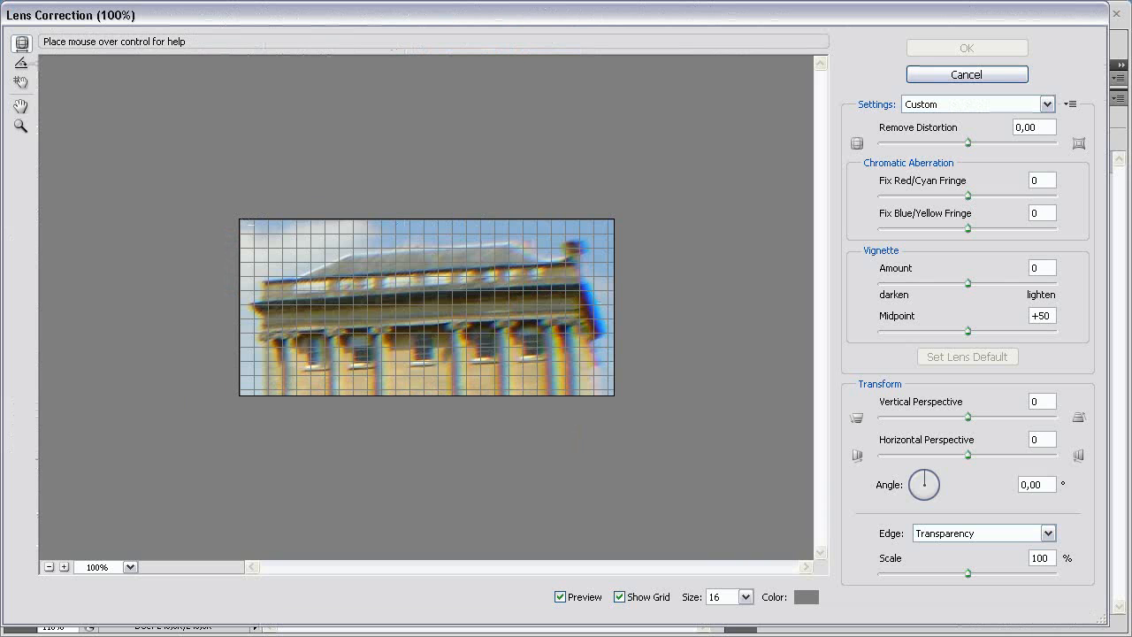
{"action": "left_click", "coordinate": [619, 597]}
{"action": "key", "text": "ctrl+plus"}
{"action": "scroll", "coordinate": [538, 319], "scroll_direction": "up", "scroll_amount": 3}
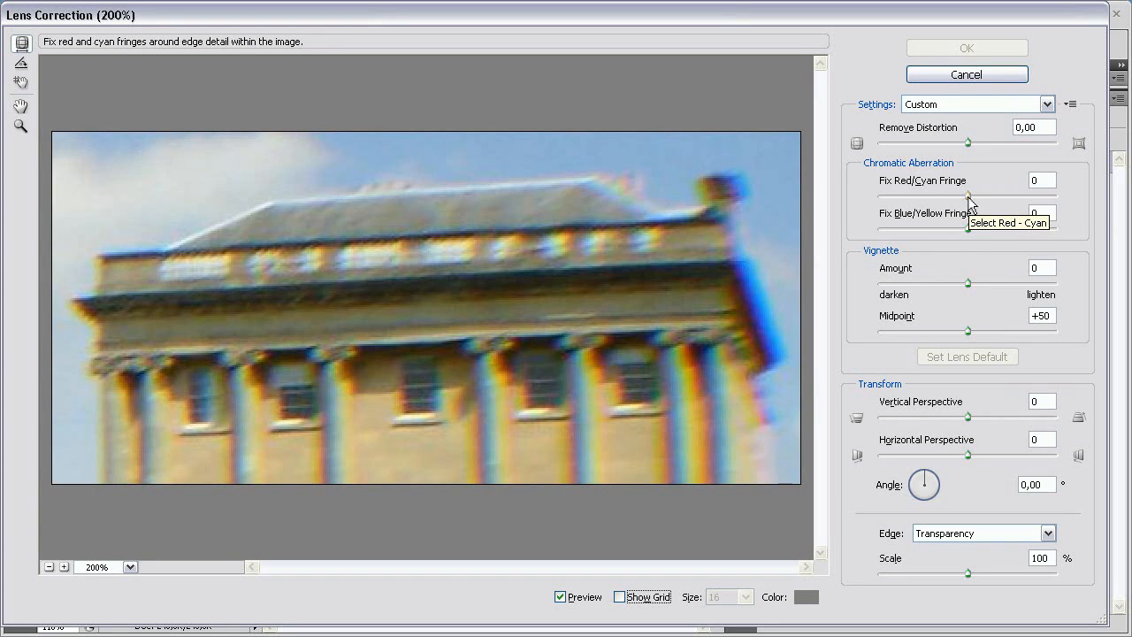
Try -100 for Fix Red/Cyan Fringe, set Fix Blue/Yellow Fringe to -100, and return the Red/Cyan value to 0.
{"action": "left_click_drag", "start_coordinate": [968, 195], "coordinate": [836, 188]}
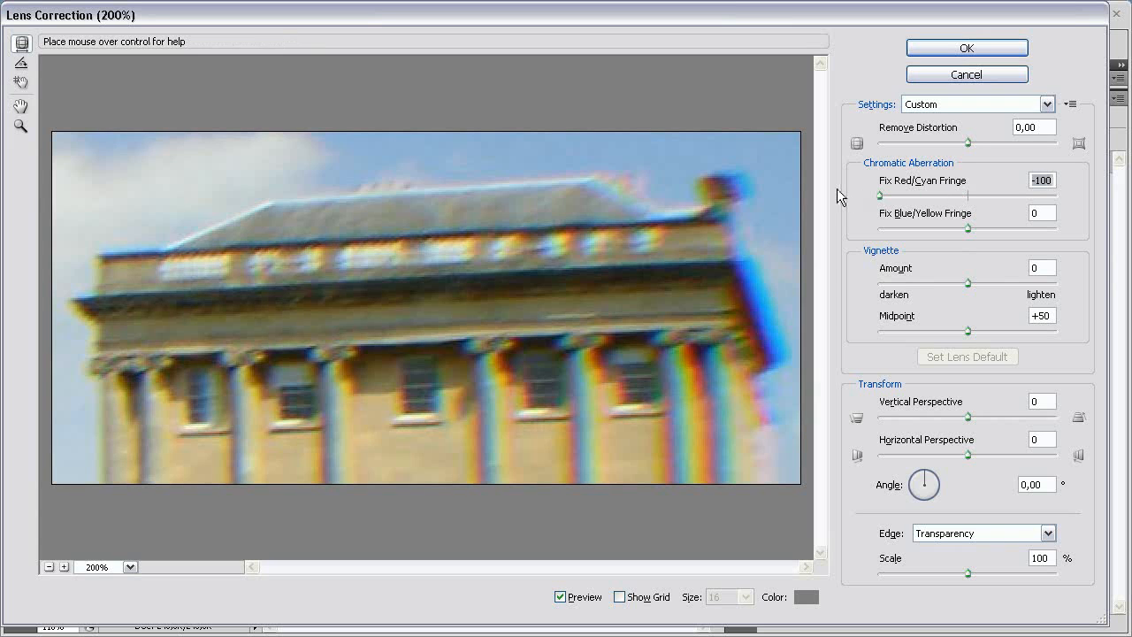
{"action": "left_click_drag", "start_coordinate": [968, 228], "coordinate": [815, 223]}
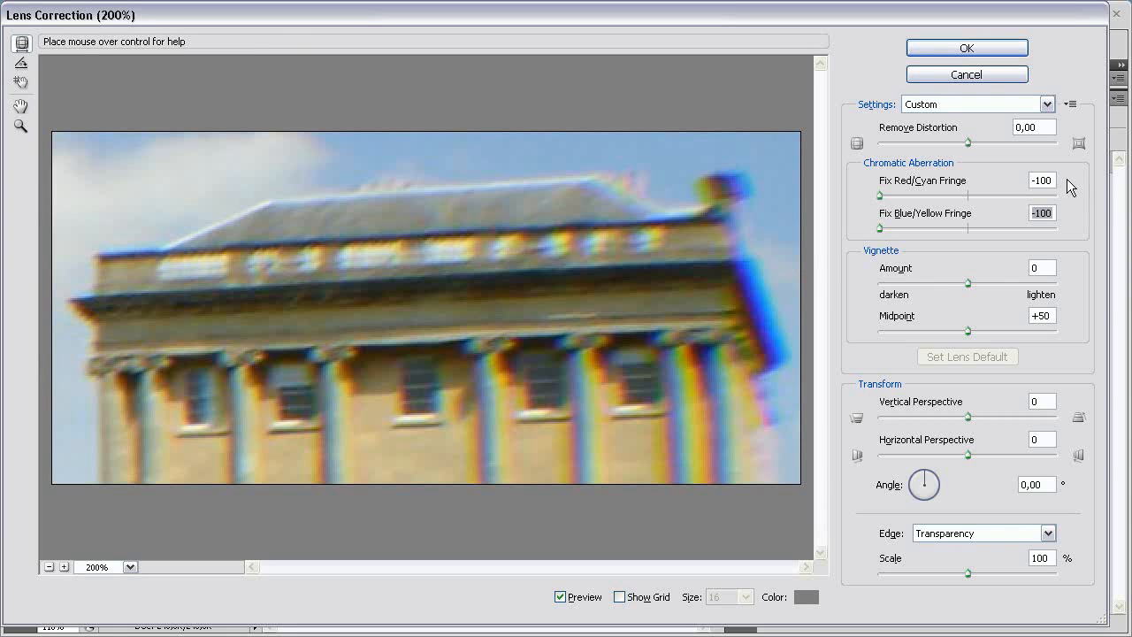
{"action": "left_click_drag", "start_coordinate": [1048, 181], "coordinate": [774, 179]}
{"action": "type", "text": "0"}
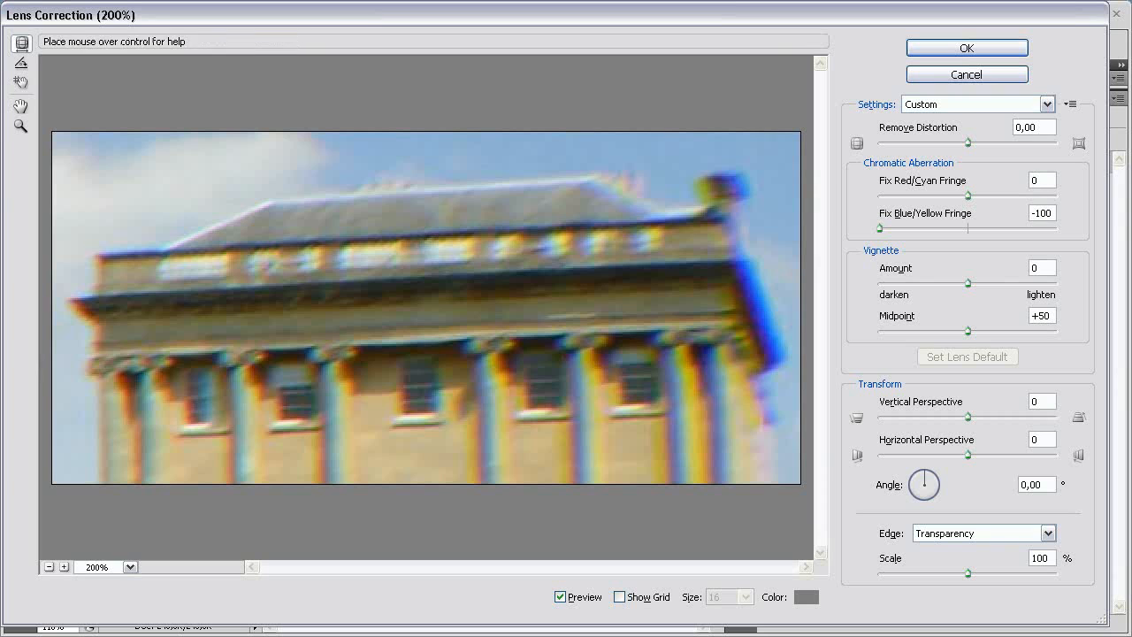
Compare Fix Blue/Yellow Fringe at 0 and -100 on the building picture, then return both fringe values to 0.
{"action": "left_click_drag", "start_coordinate": [1036, 213], "coordinate": [1105, 221]}
{"action": "type", "text": "0"}
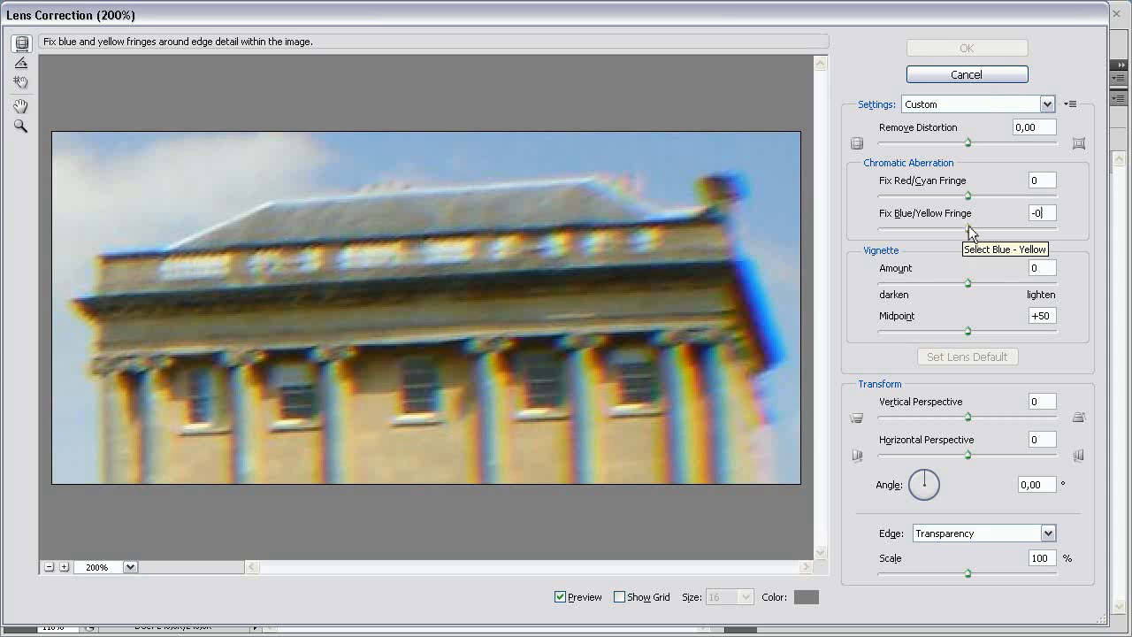
{"action": "left_click_drag", "start_coordinate": [970, 231], "coordinate": [816, 232]}
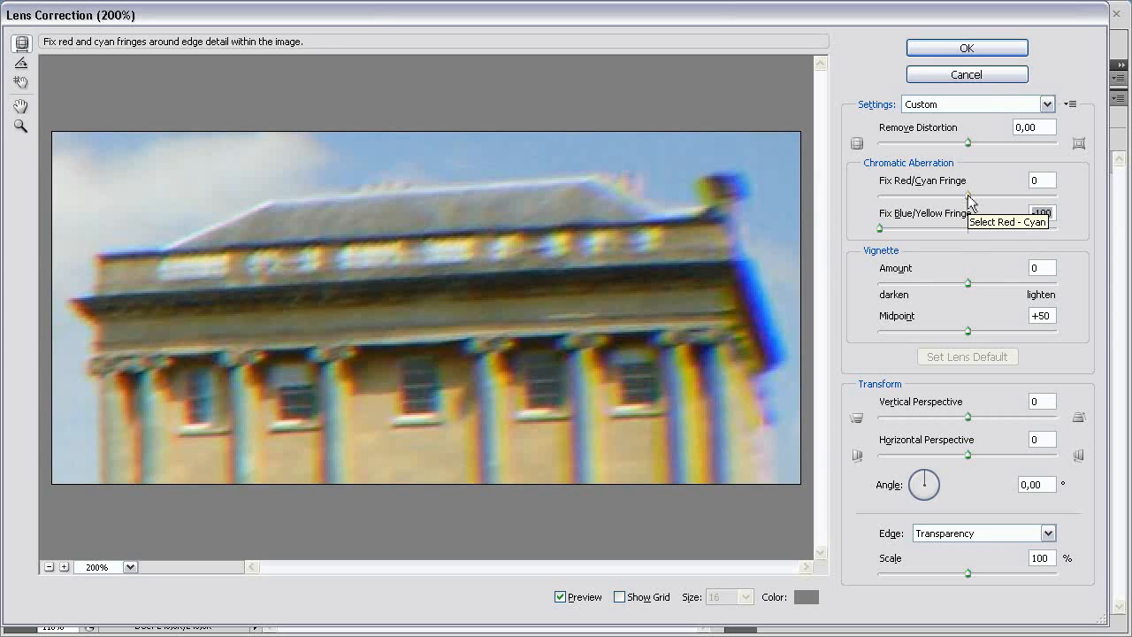
{"action": "left_click_drag", "start_coordinate": [968, 196], "coordinate": [882, 202]}
{"action": "type", "text": "0"}
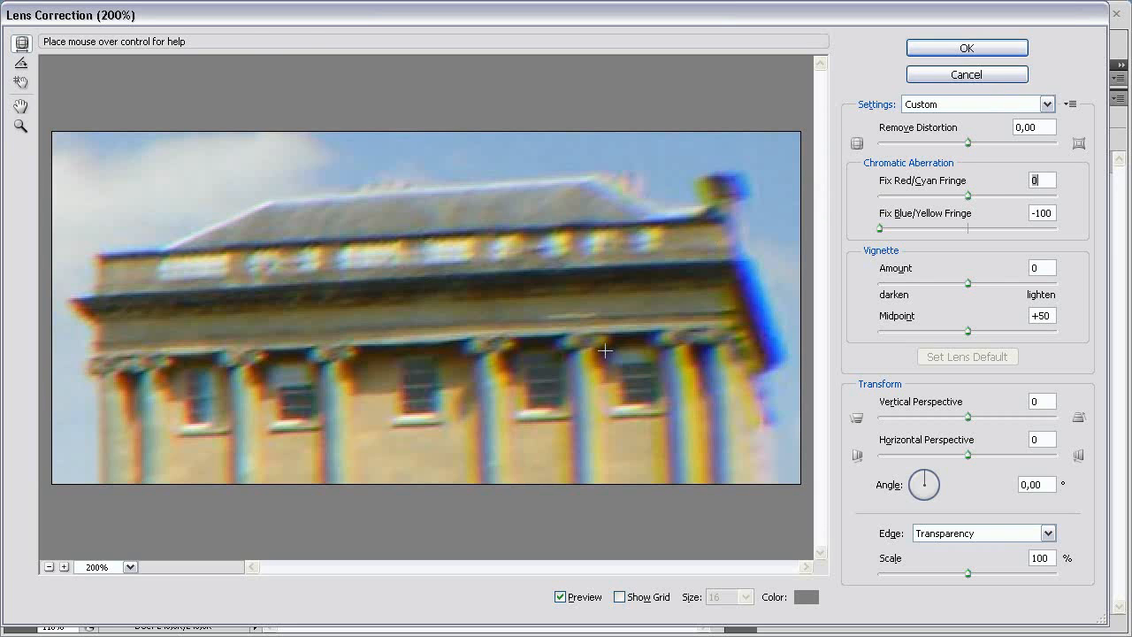
{"action": "mouse_move", "coordinate": [968, 195]}
{"action": "left_mouse_down"}
{"action": "mouse_move", "coordinate": [929, 200]}
{"action": "mouse_move", "coordinate": [965, 200]}
{"action": "left_mouse_up"}
{"action": "left_click", "coordinate": [879, 229]}
{"action": "left_click_drag", "start_coordinate": [880, 230], "coordinate": [968, 195]}
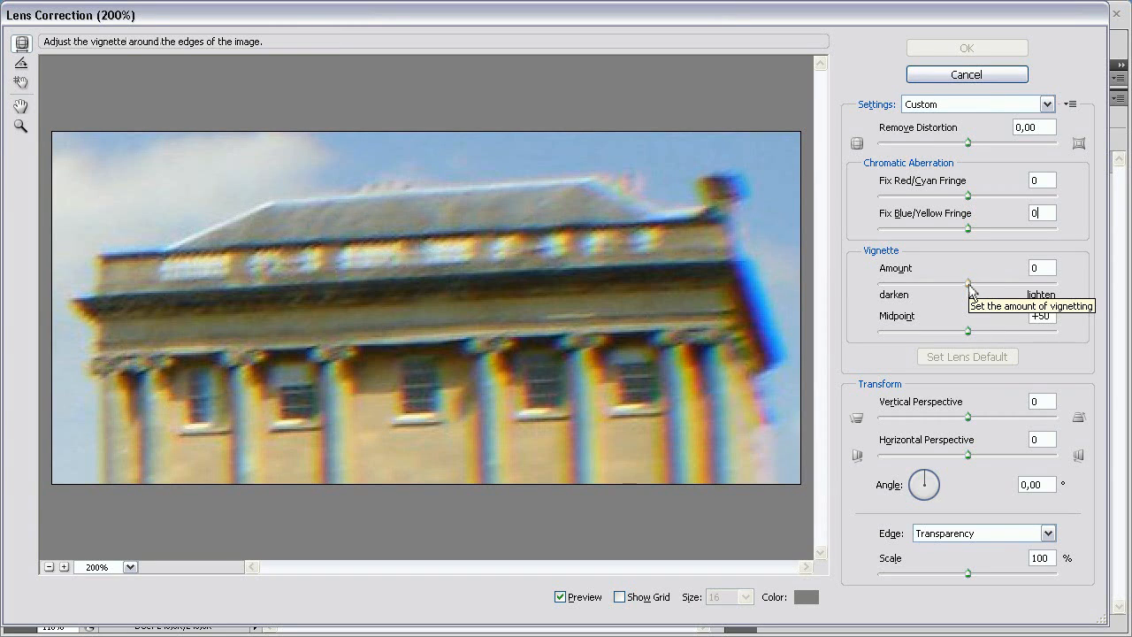
Set the vignette Amount to +20 and try Midpoint values of 0 and +75, settling on 0.
{"action": "left_click_drag", "start_coordinate": [970, 284], "coordinate": [990, 291]}
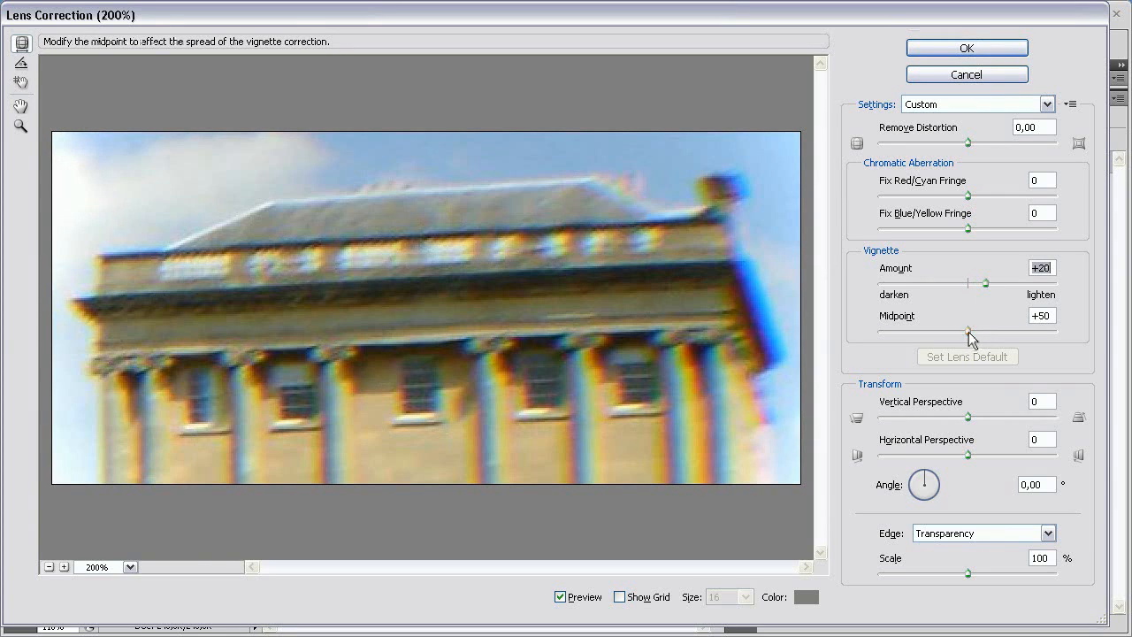
{"action": "left_click_drag", "start_coordinate": [969, 333], "coordinate": [845, 327]}
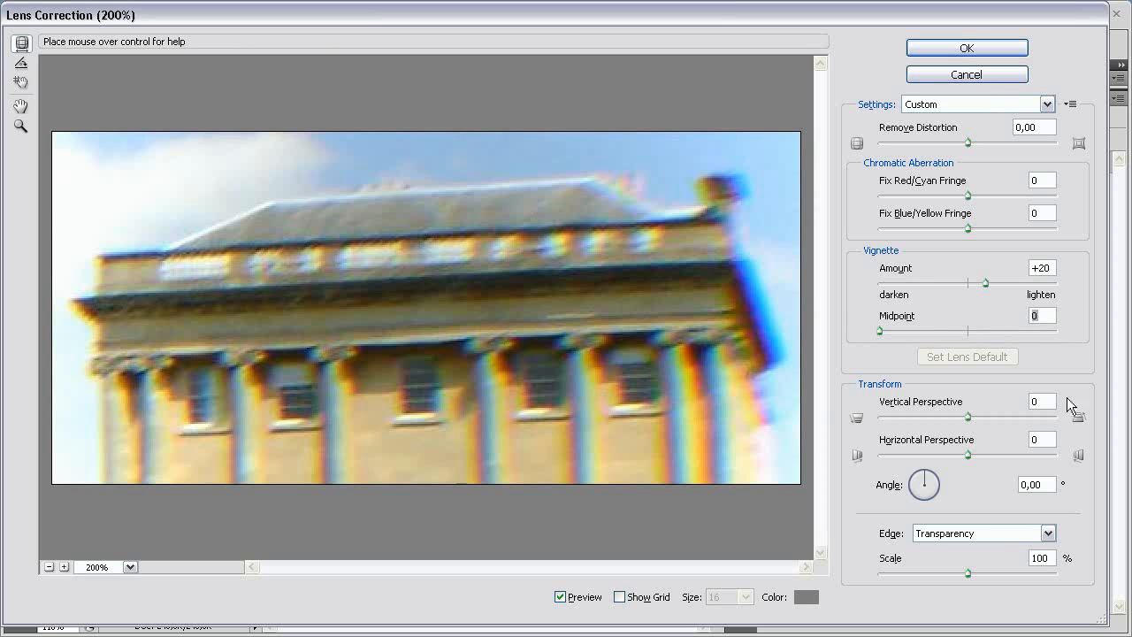
{"action": "left_click_drag", "start_coordinate": [880, 331], "coordinate": [1013, 332]}
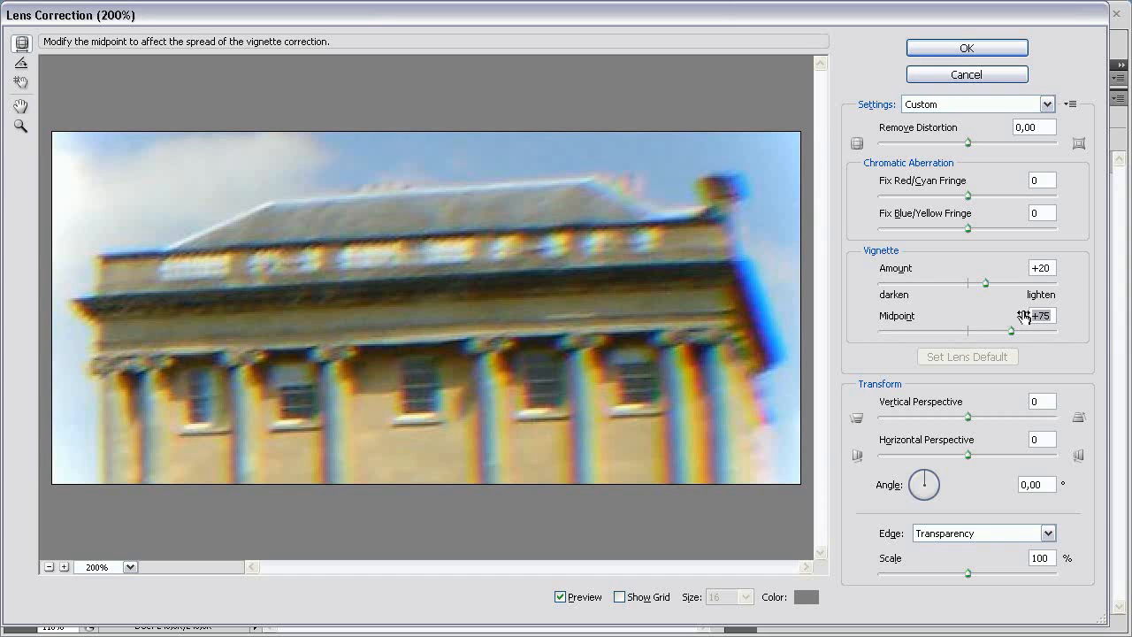
{"action": "type", "text": "0"}
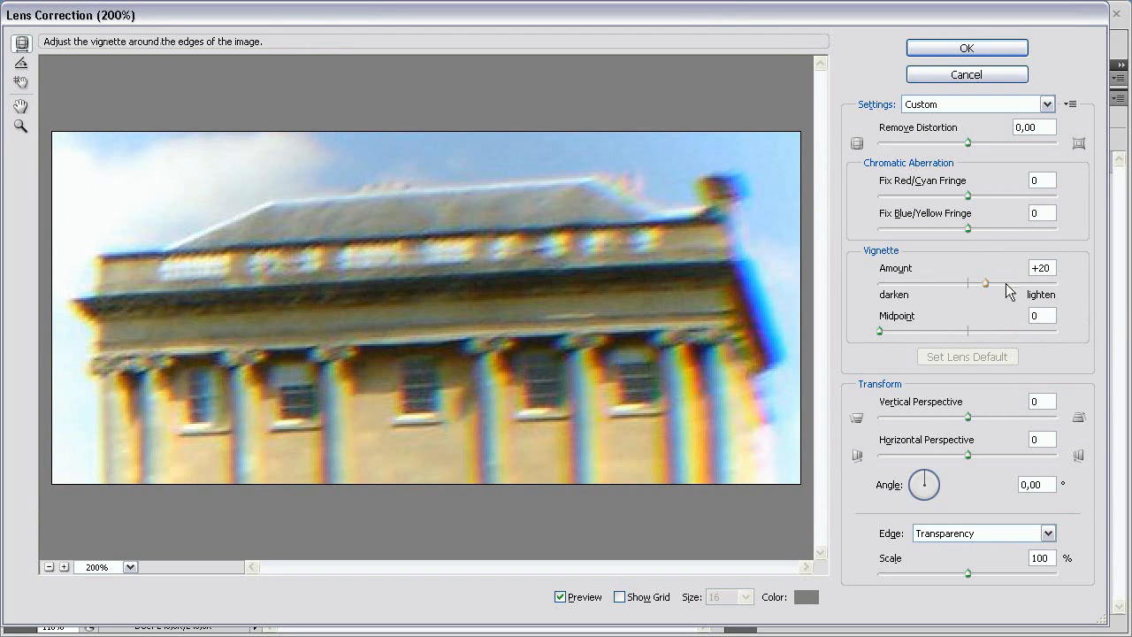
Try vignette Amount values of -84, +22 and +9 on the building picture.
{"action": "left_click_drag", "start_coordinate": [985, 283], "coordinate": [891, 283]}
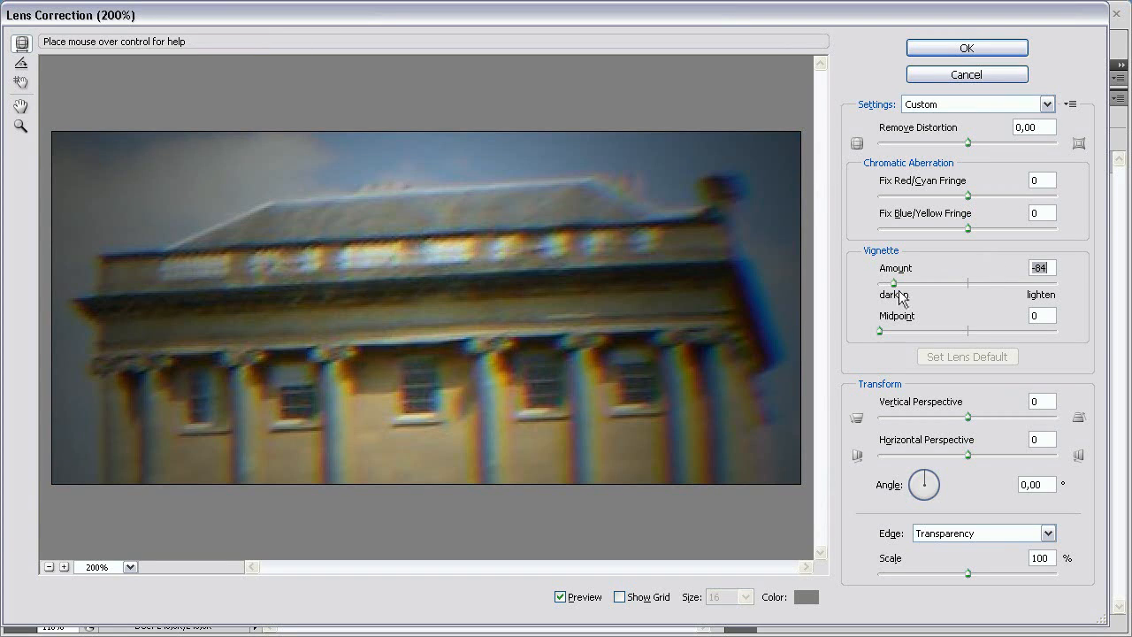
{"action": "left_click_drag", "start_coordinate": [895, 283], "coordinate": [990, 295]}
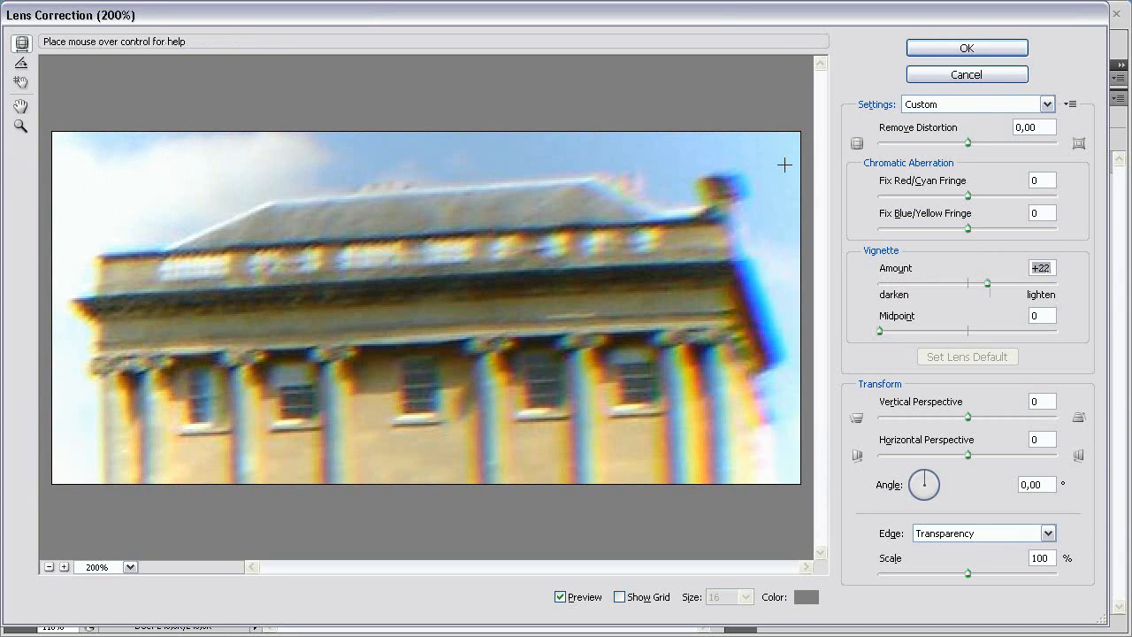
{"action": "left_click_drag", "start_coordinate": [990, 282], "coordinate": [980, 281]}
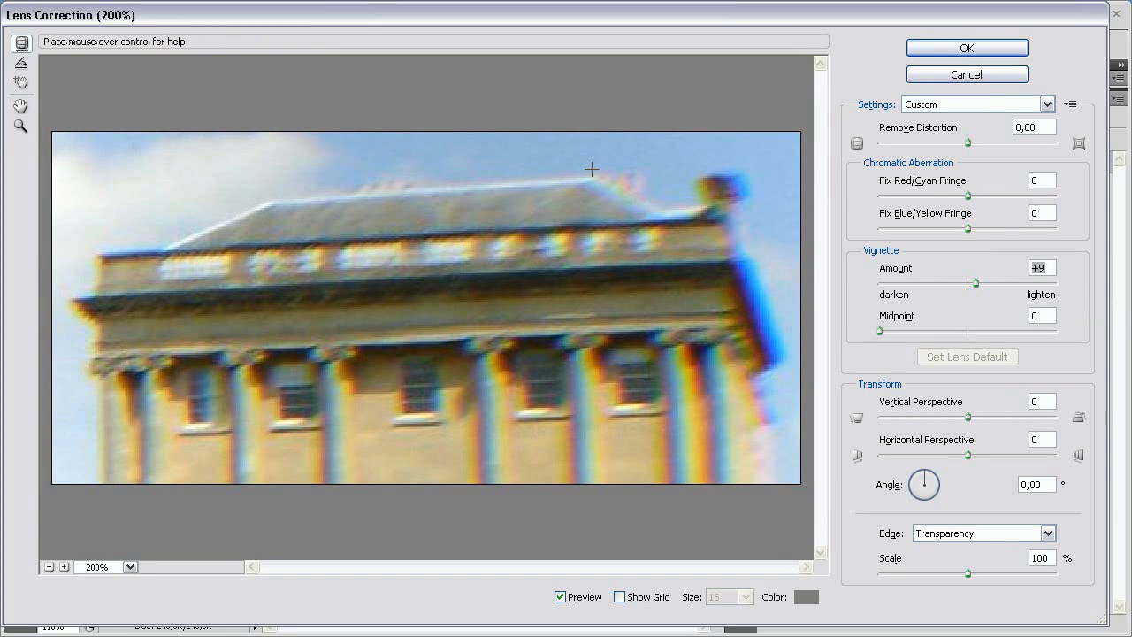
Show the grid, reset the vignette Amount to 0 and cancel the Lens Correction filter.
{"action": "left_click", "coordinate": [650, 596]}
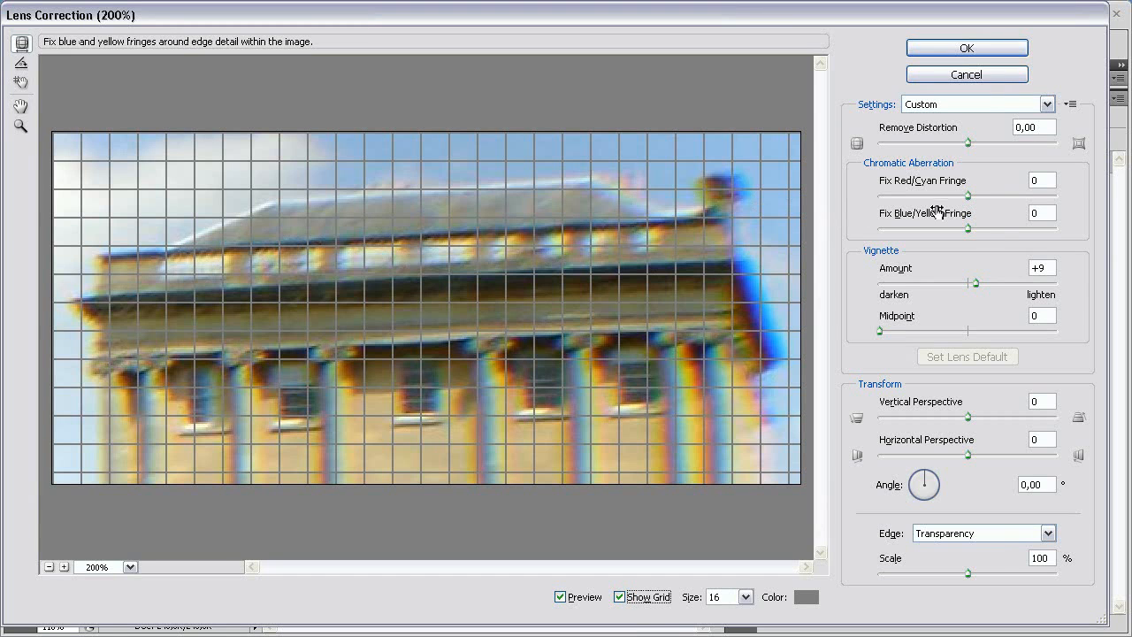
{"action": "left_click_drag", "start_coordinate": [1048, 271], "coordinate": [974, 272]}
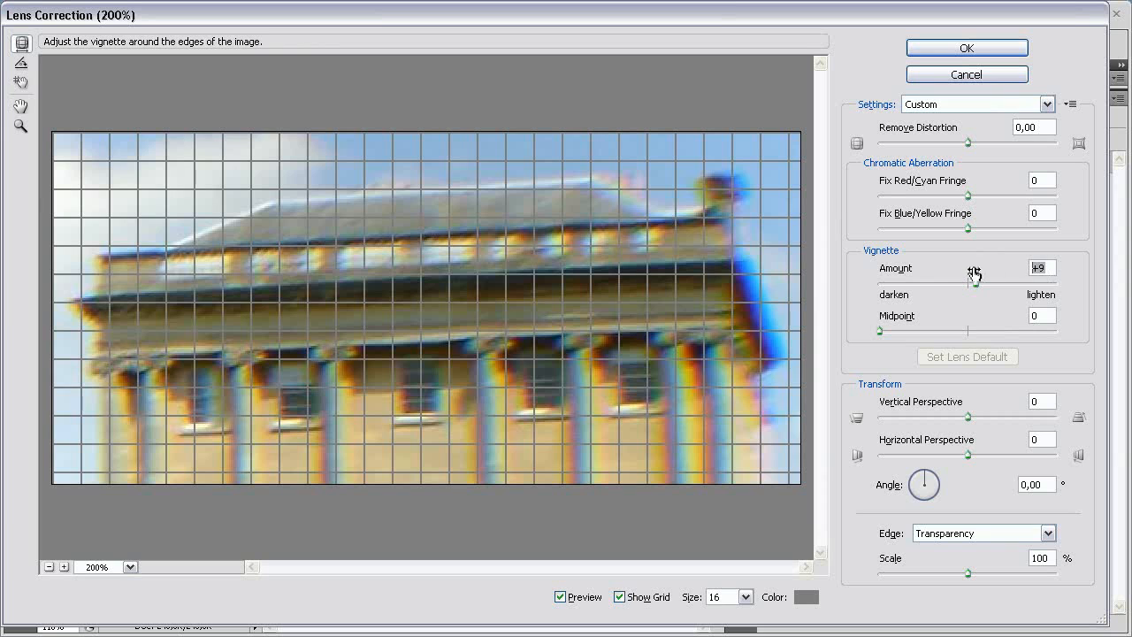
{"action": "type", "text": "0"}
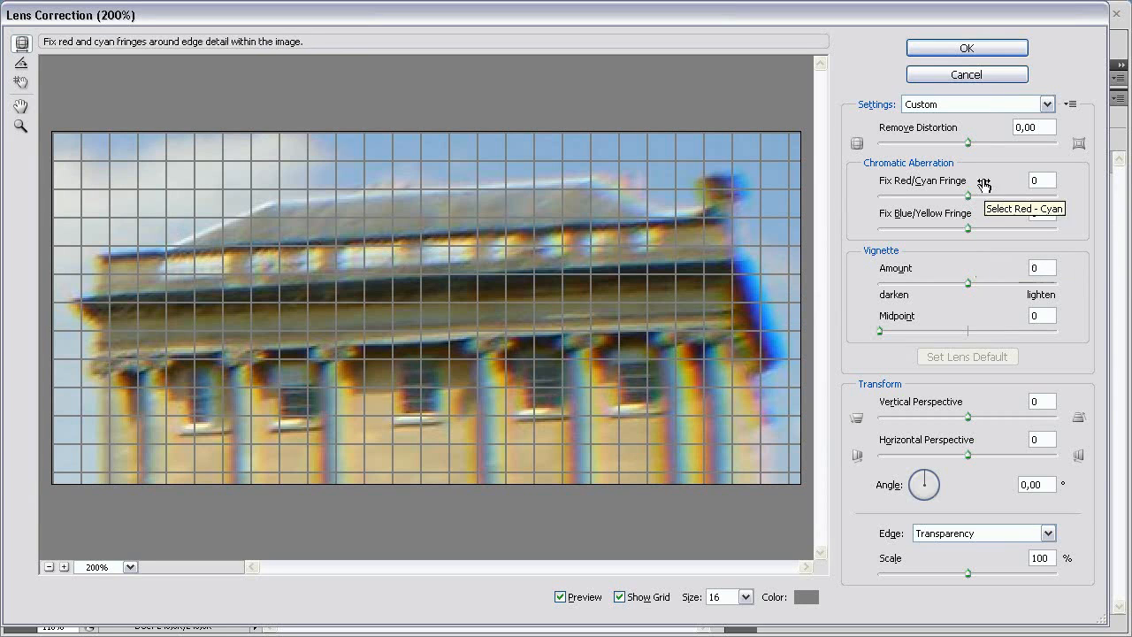
{"action": "left_click", "coordinate": [967, 75]}
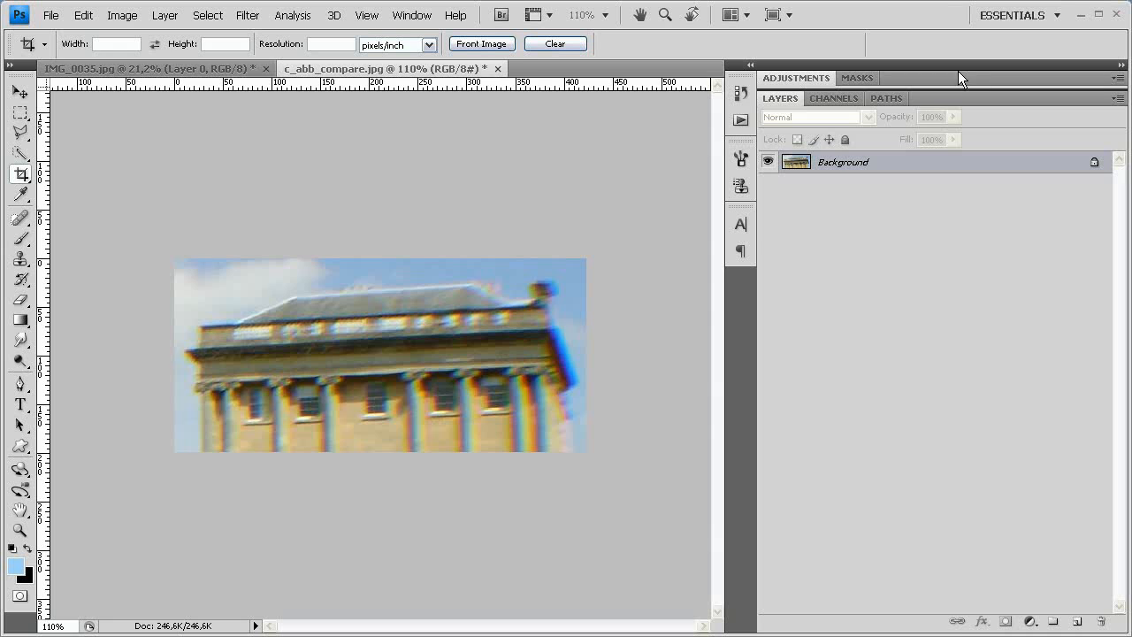
Switch to IMG_0035.jpg and reduce its canvas size to 2900 by 2200 pixels, accepting the clipping.
{"action": "left_click", "coordinate": [160, 69]}
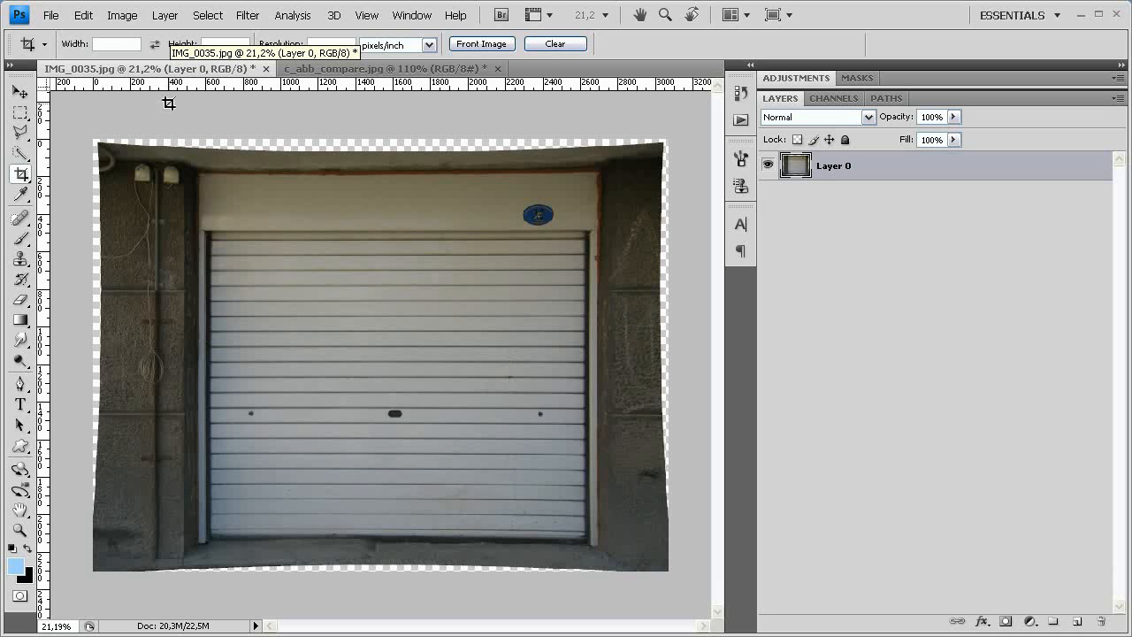
{"action": "left_click", "coordinate": [122, 15]}
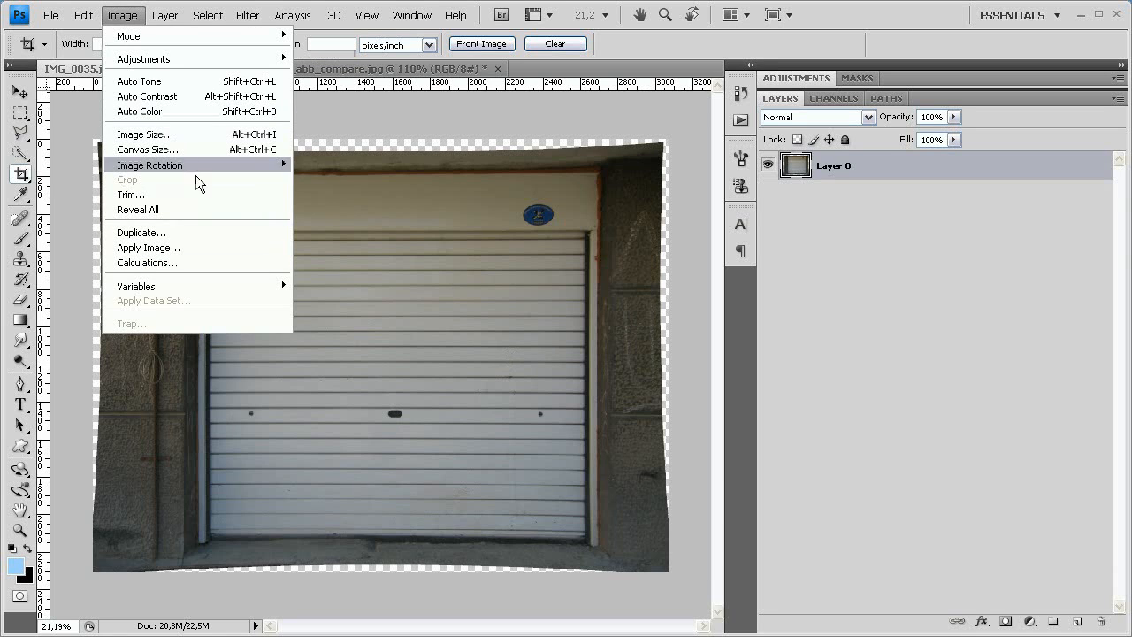
{"action": "left_click", "coordinate": [185, 151]}
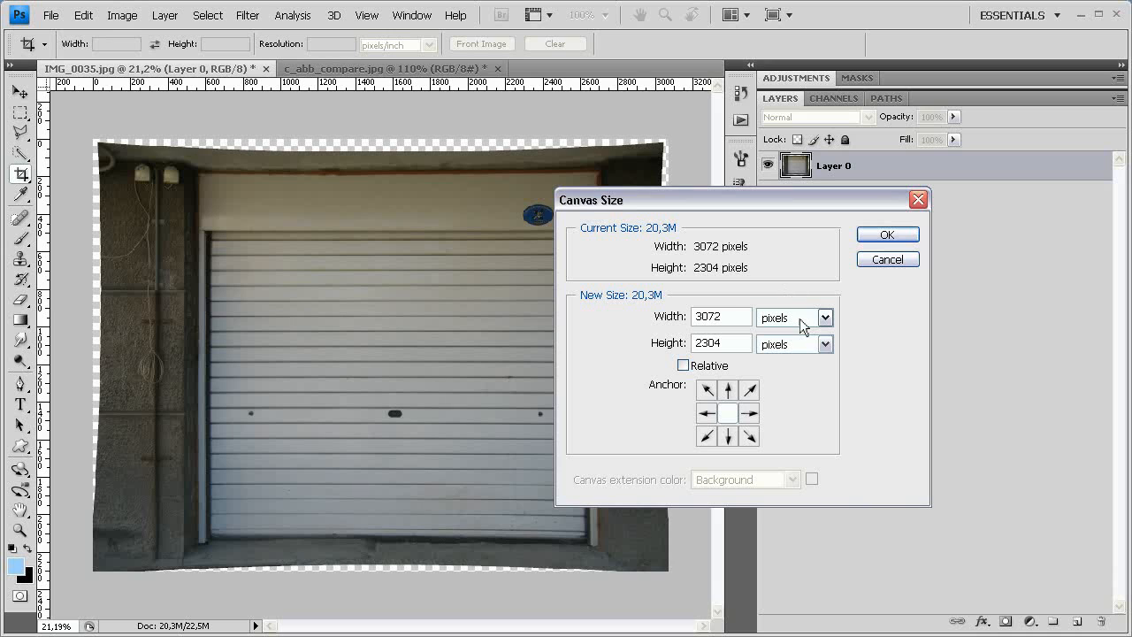
{"action": "double_click", "coordinate": [735, 315]}
{"action": "type", "text": "2900"}
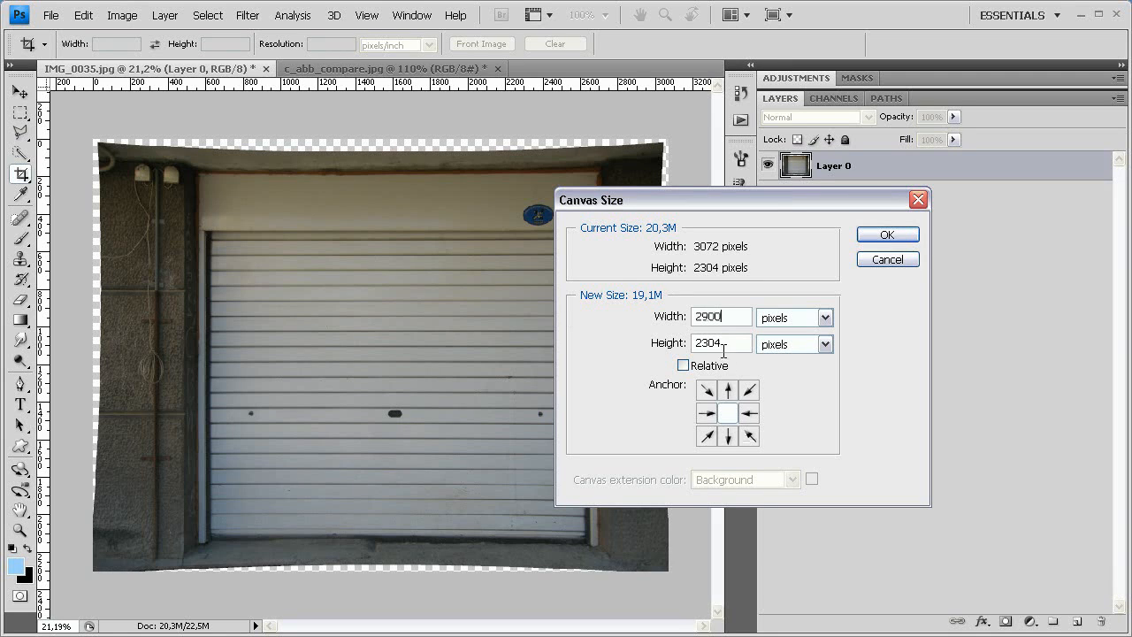
{"action": "key", "text": "Tab"}
{"action": "type", "text": "2200"}
{"action": "left_click", "coordinate": [869, 234]}
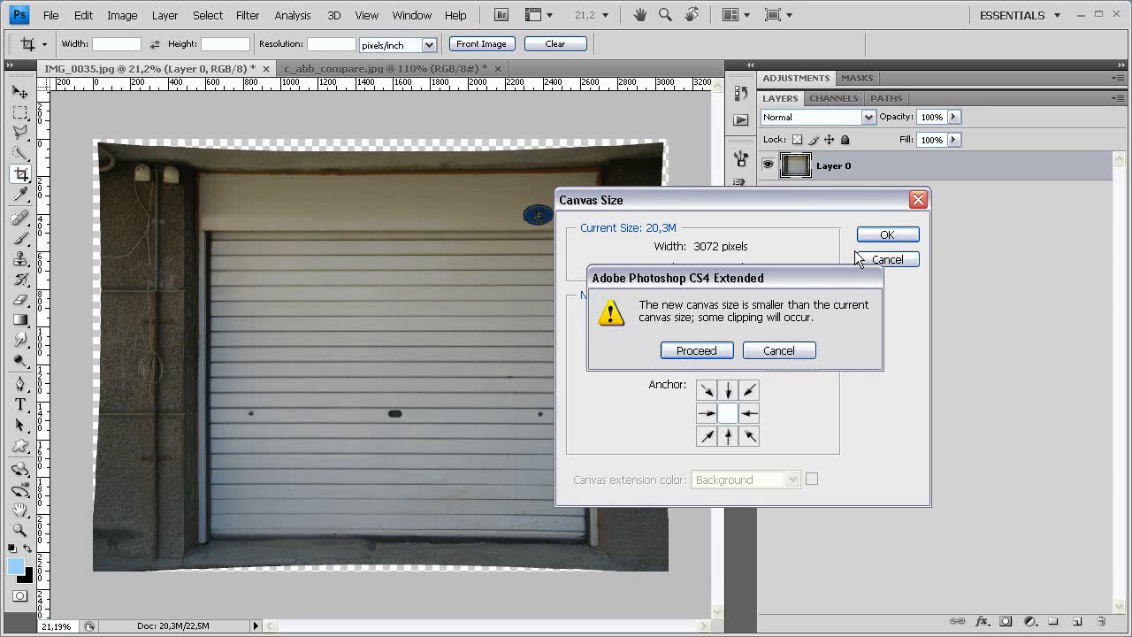
{"action": "left_click", "coordinate": [697, 350]}
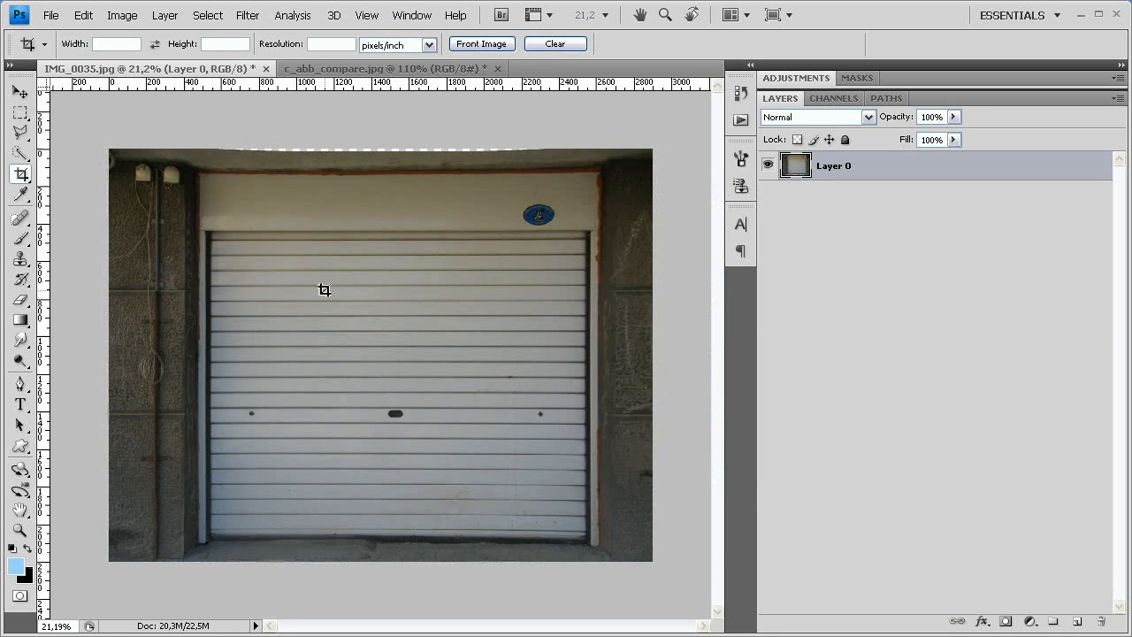
Move the garage door layer vertically until it covers the transparent strips along the canvas's upper and lower edges.
{"action": "left_click", "coordinate": [19, 91]}
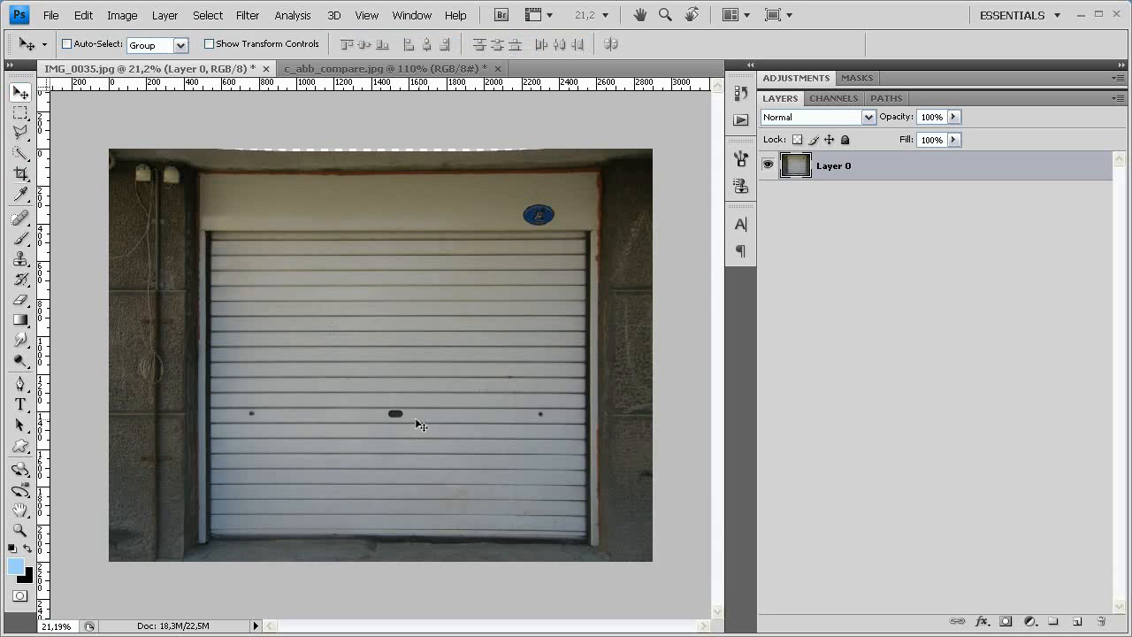
{"action": "left_click_drag", "start_coordinate": [415, 417], "coordinate": [413, 407]}
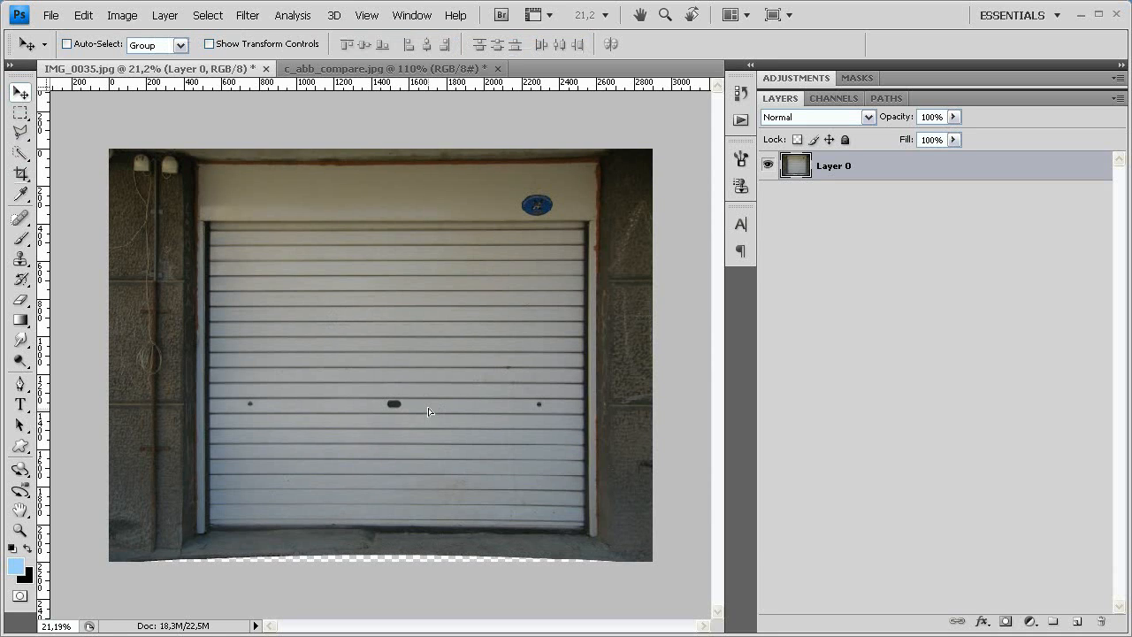
{"action": "key", "text": "Down"}
{"action": "key", "text": "Down"}
{"action": "key", "text": "Down"}
{"action": "key", "text": "Down"}
{"action": "key", "text": "Down"}
{"action": "key", "text": "Down"}
{"action": "key", "text": "Down"}
{"action": "key", "text": "Down"}
{"action": "key", "text": "Down"}
{"action": "key", "text": "Down"}
{"action": "key", "text": "Down"}
{"action": "key", "text": "Down"}
{"action": "key", "text": "Down"}
{"action": "key", "text": "Down"}
{"action": "key", "text": "Down"}
{"action": "key", "text": "Down"}
{"action": "key", "text": "Down"}
{"action": "key", "text": "Down"}
{"action": "key", "text": "Down"}
{"action": "key", "text": "Down"}
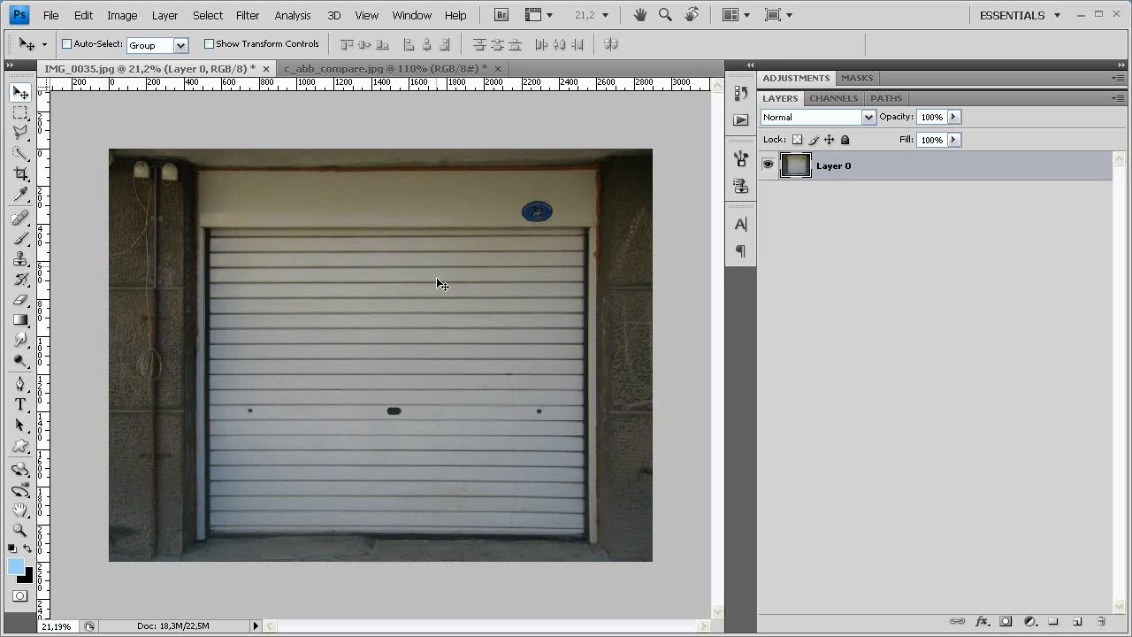
Place two horizontal and two vertical guides along the outer edges of the garage door frame.
{"action": "left_click_drag", "start_coordinate": [439, 84], "coordinate": [454, 169]}
{"action": "left_click_drag", "start_coordinate": [276, 88], "coordinate": [454, 544]}
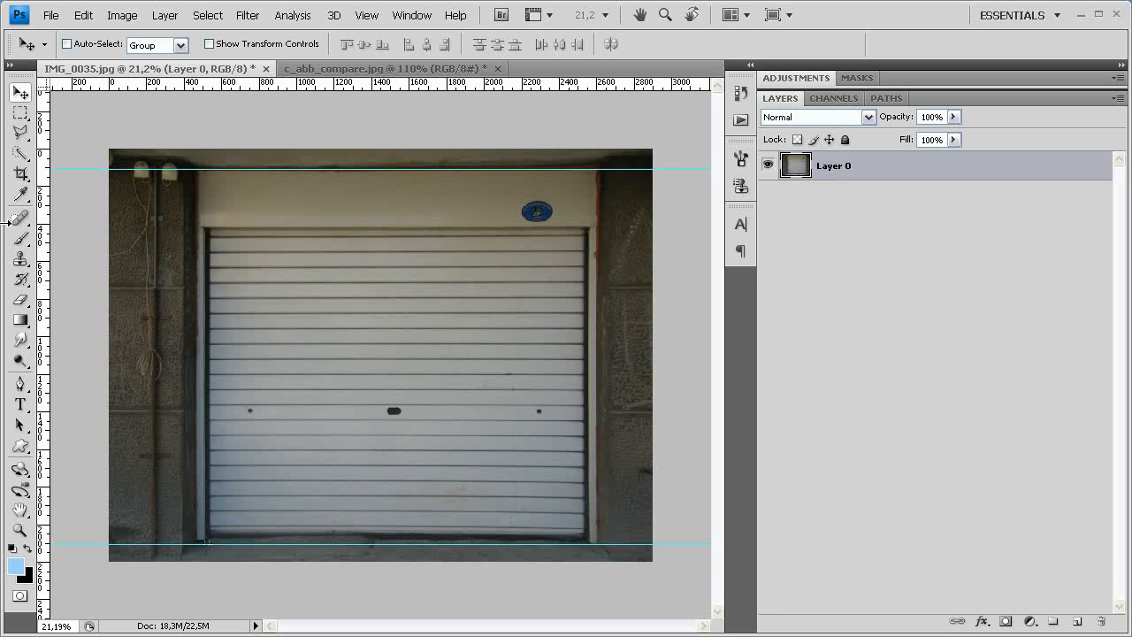
{"action": "left_click_drag", "start_coordinate": [44, 240], "coordinate": [197, 256]}
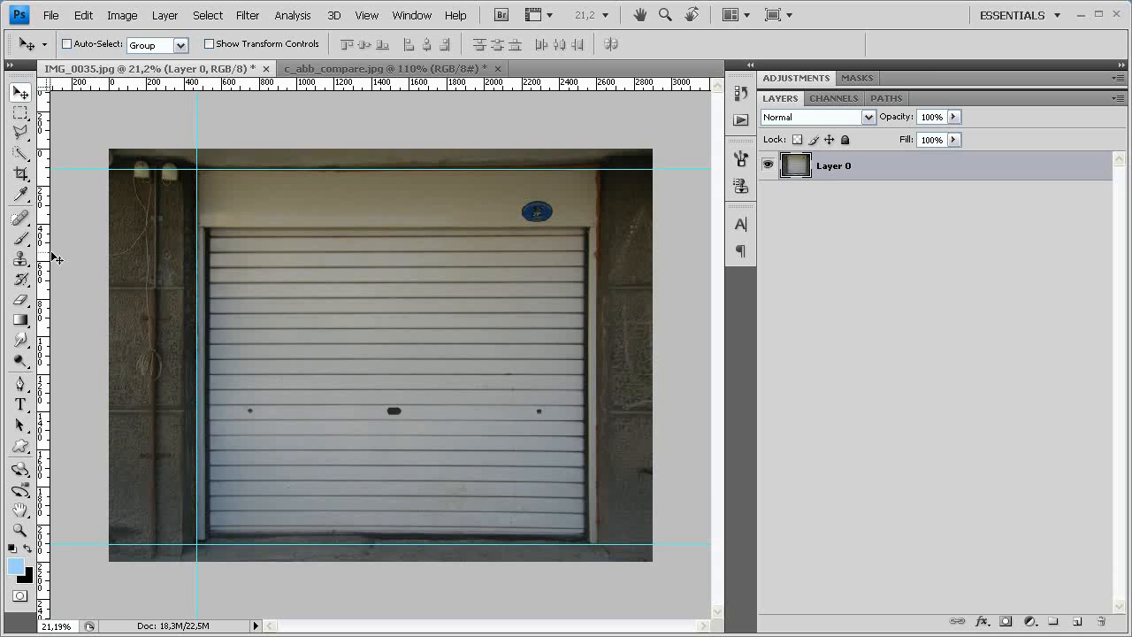
{"action": "left_click_drag", "start_coordinate": [46, 253], "coordinate": [580, 272]}
{"action": "left_click_drag", "start_coordinate": [591, 275], "coordinate": [597, 274]}
Distort the photo layer by pulling its lower-left and upper-left corners slightly outward to align the door with the guides.
{"action": "left_click", "coordinate": [60, 14]}
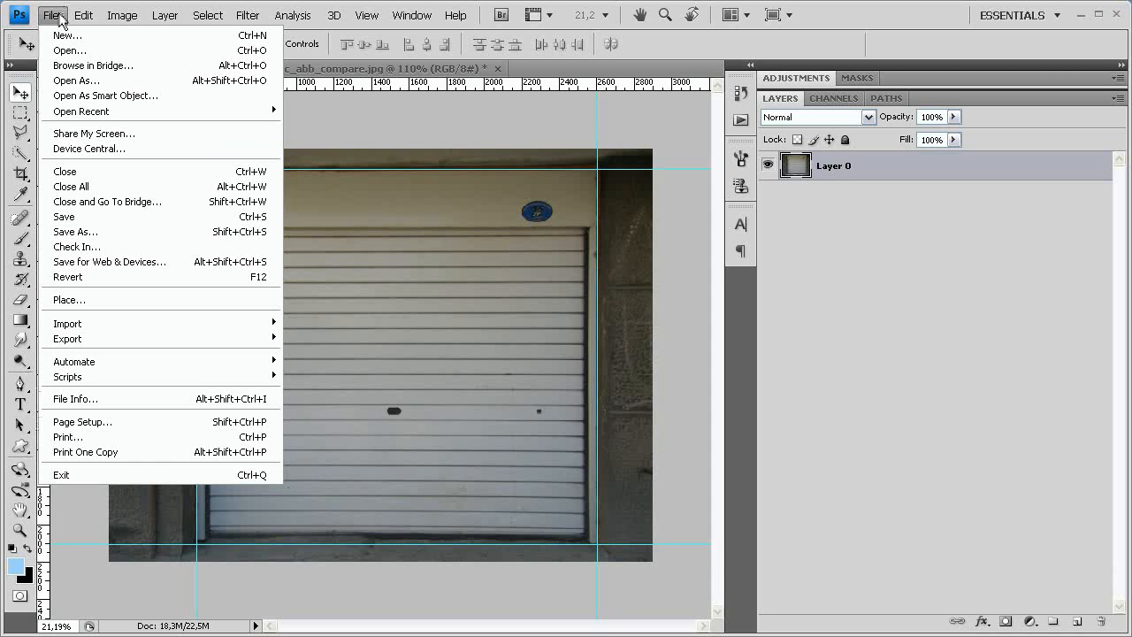
{"action": "mouse_move", "coordinate": [88, 21]}
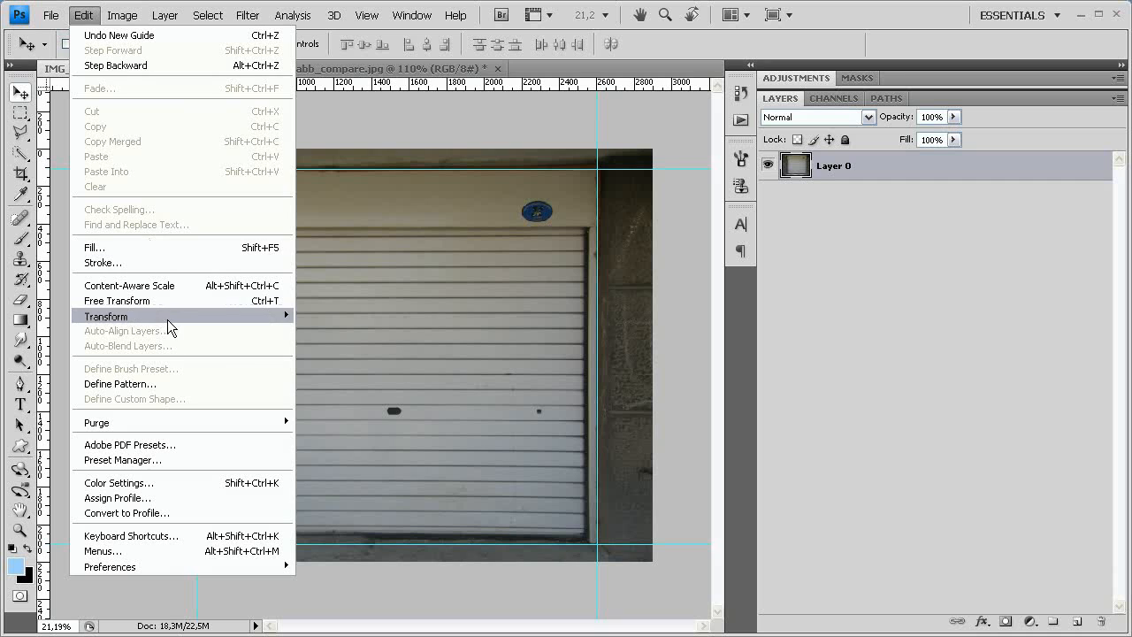
{"action": "mouse_move", "coordinate": [168, 320]}
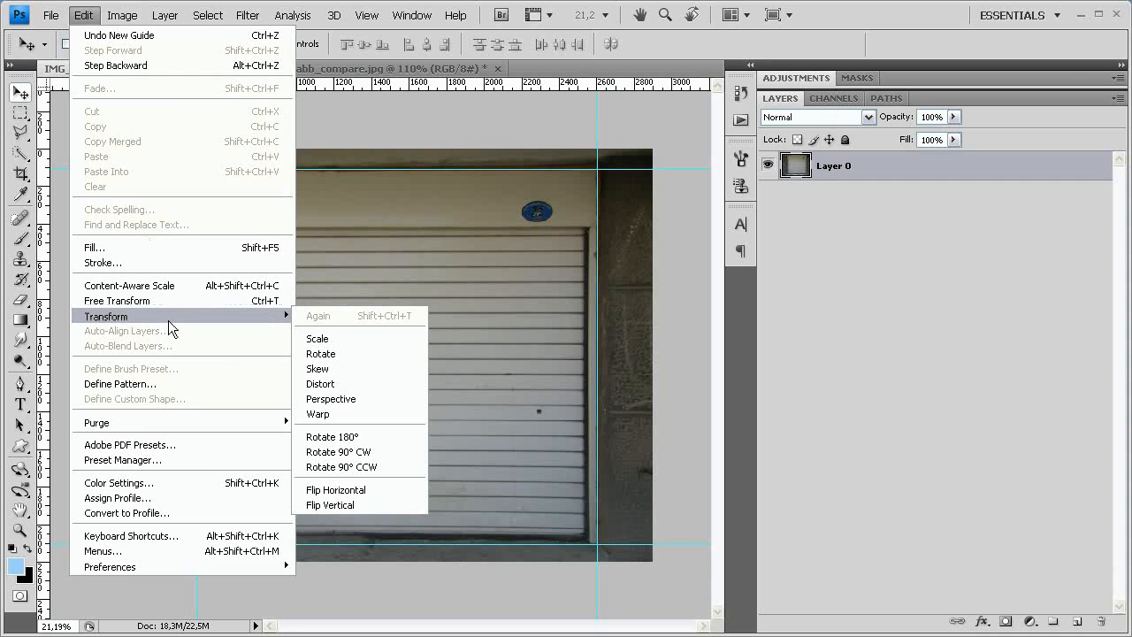
{"action": "left_click", "coordinate": [352, 379]}
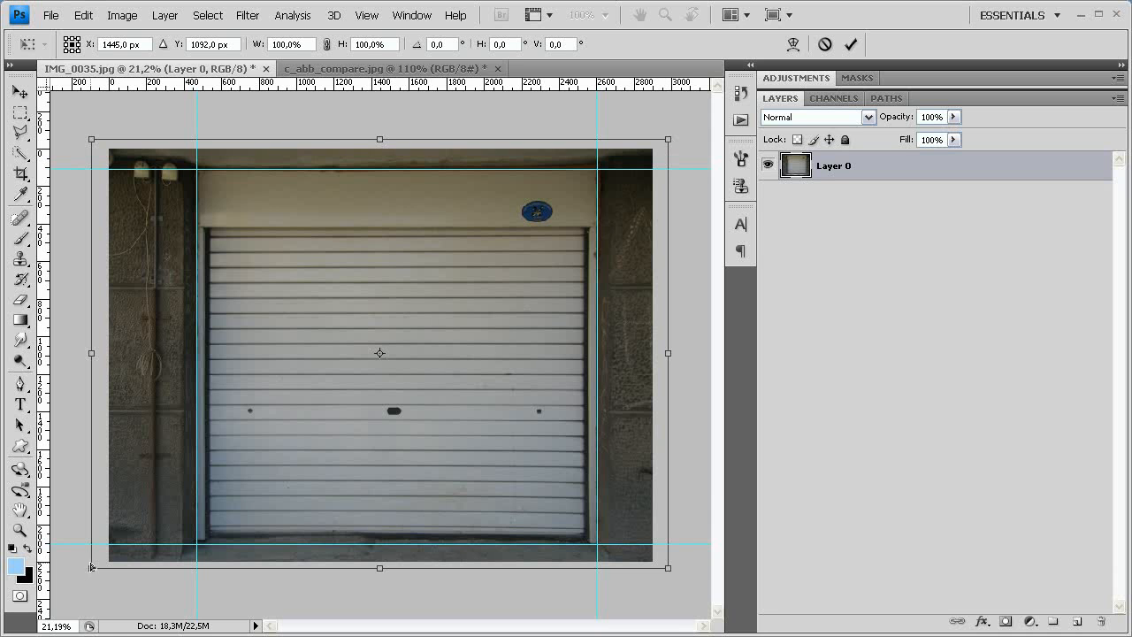
{"action": "mouse_move", "coordinate": [91, 567]}
{"action": "left_mouse_down"}
{"action": "mouse_move", "coordinate": [88, 591]}
{"action": "mouse_move", "coordinate": [115, 591]}
{"action": "mouse_move", "coordinate": [90, 580]}
{"action": "left_mouse_up"}
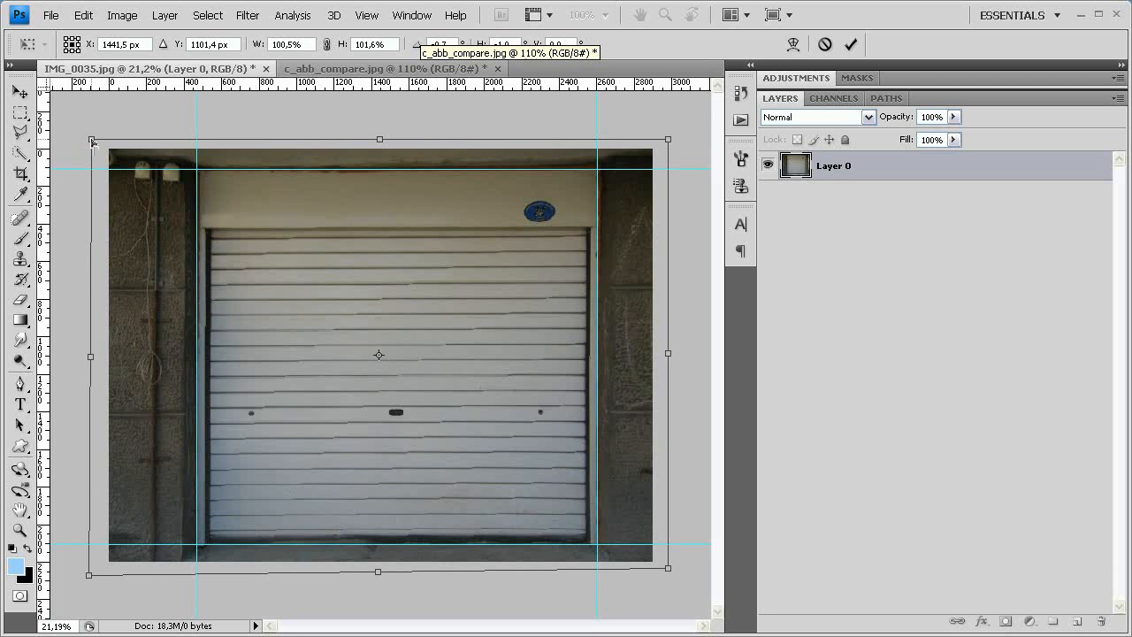
{"action": "left_click_drag", "start_coordinate": [92, 140], "coordinate": [87, 137]}
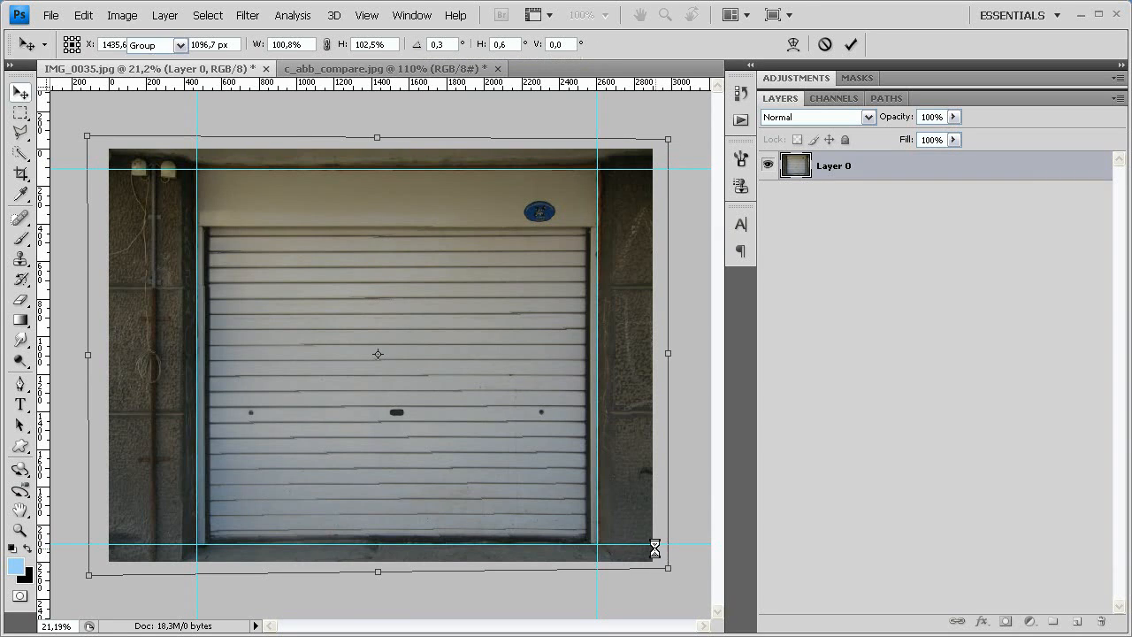
{"action": "key", "text": "Return"}
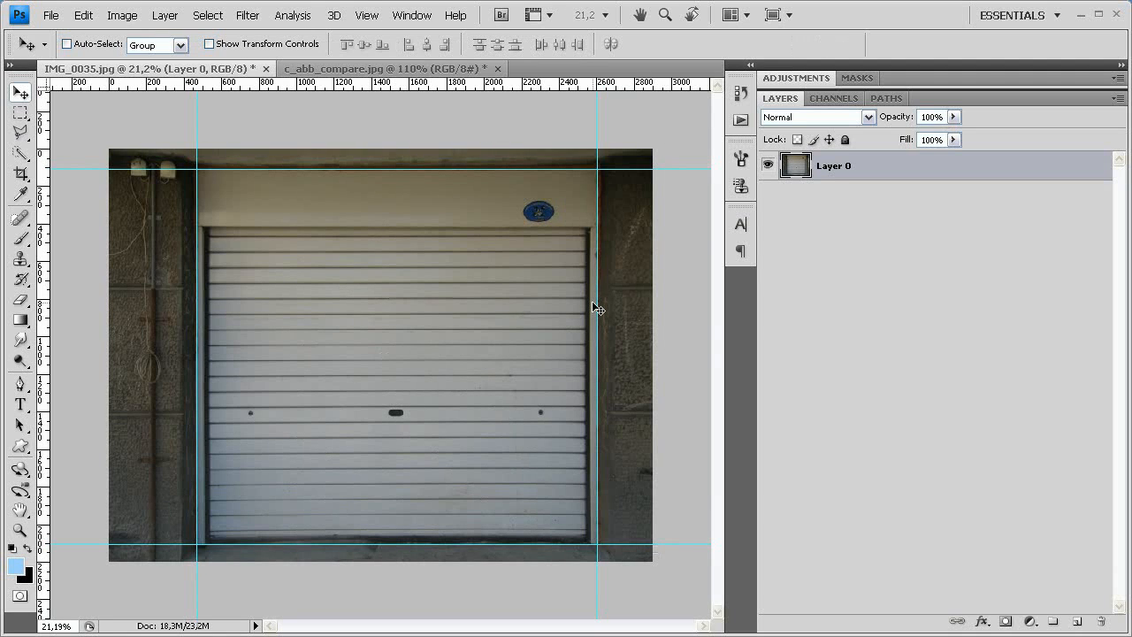
Hide the guides and compare the photo's originally opened history state with the final Free Transform state, ending on the corrected version.
{"action": "key", "text": "ctrl+semicolon"}
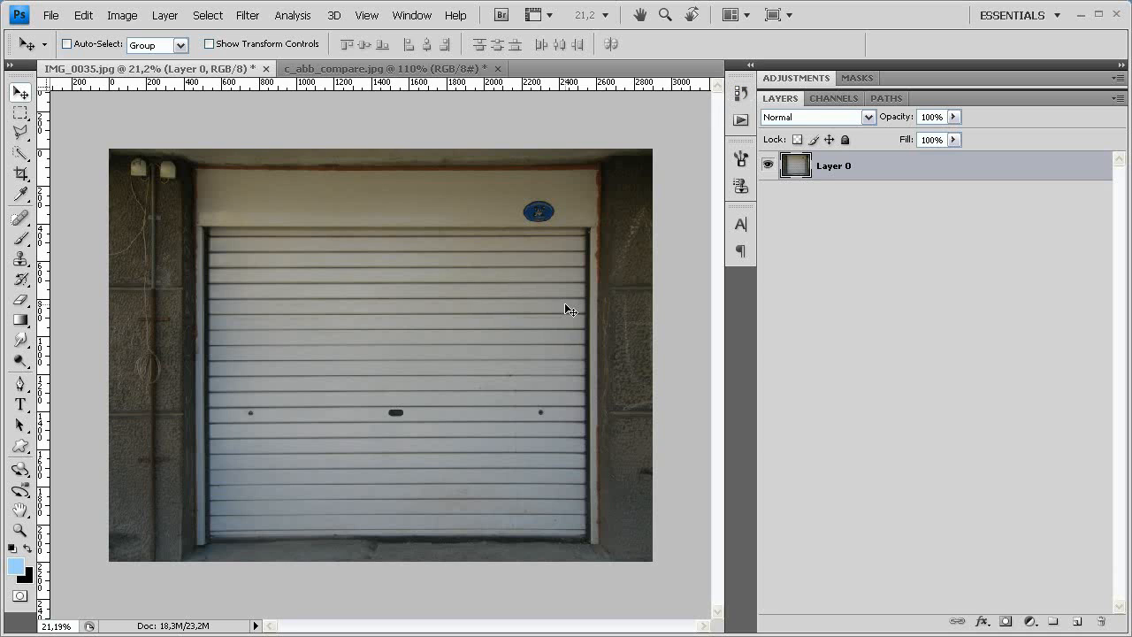
{"action": "left_click", "coordinate": [741, 95]}
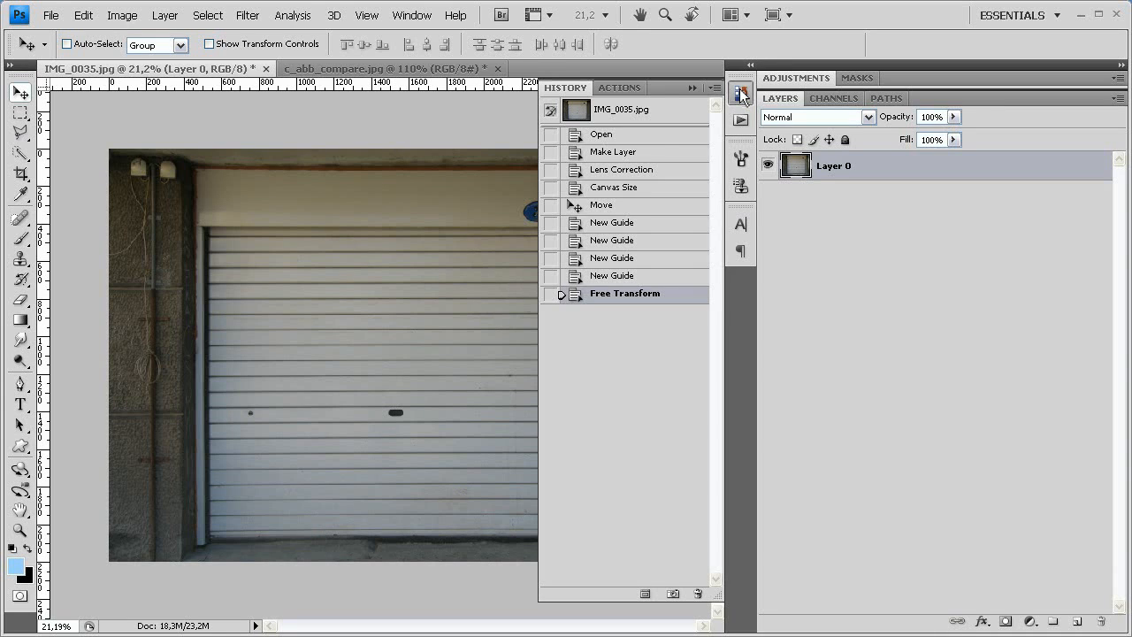
{"action": "left_click", "coordinate": [656, 138]}
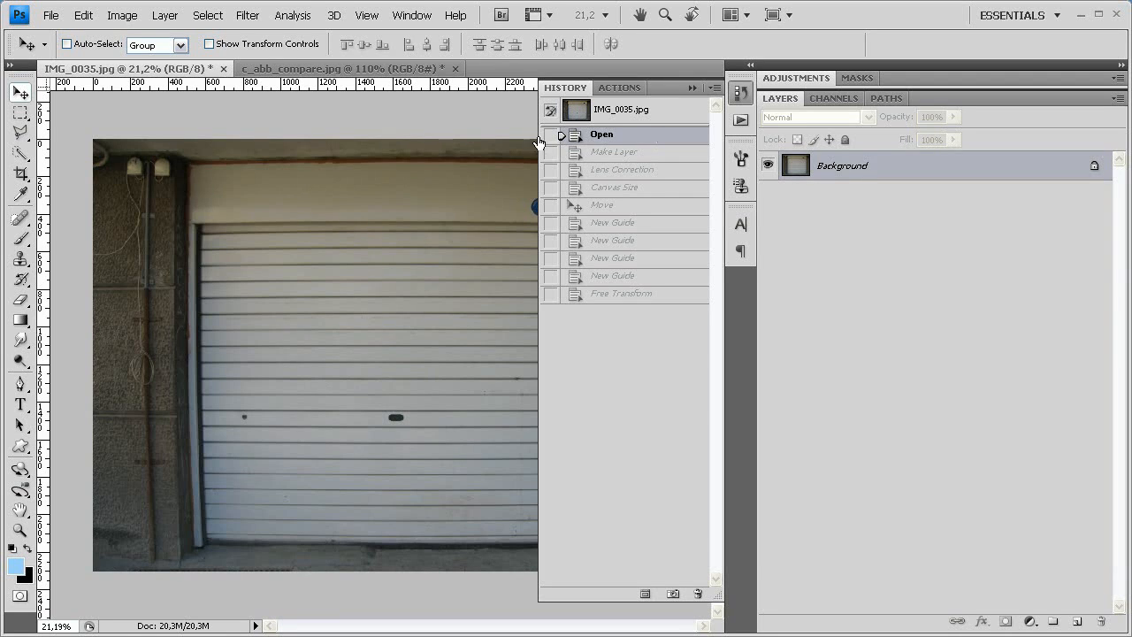
{"action": "left_click", "coordinate": [632, 294]}
{"action": "left_click", "coordinate": [610, 137]}
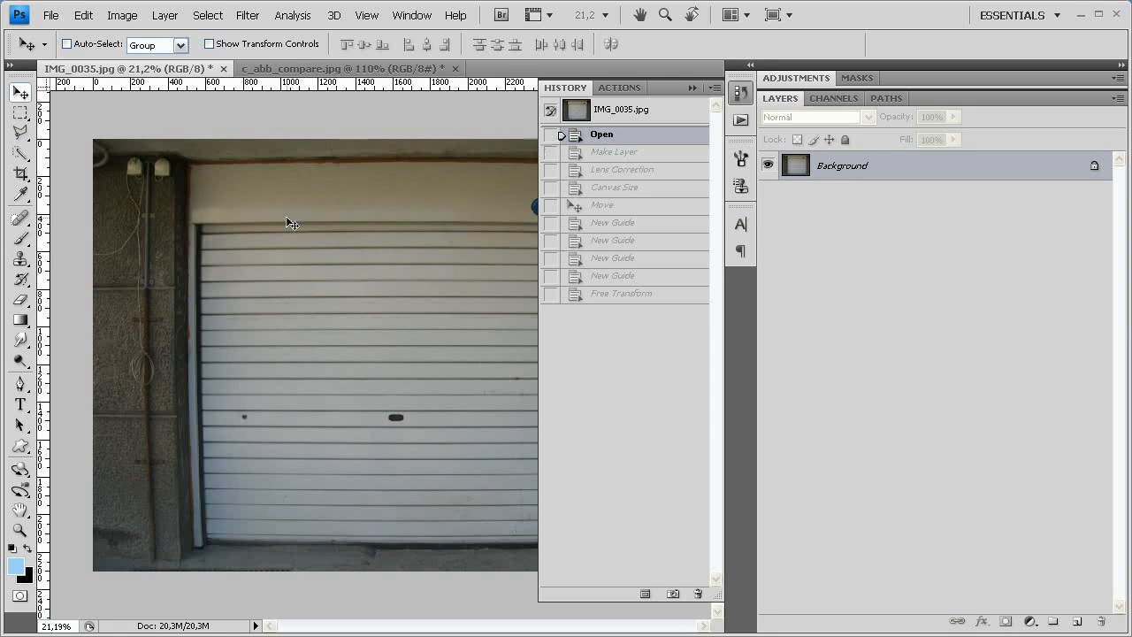
{"action": "left_click", "coordinate": [639, 296]}
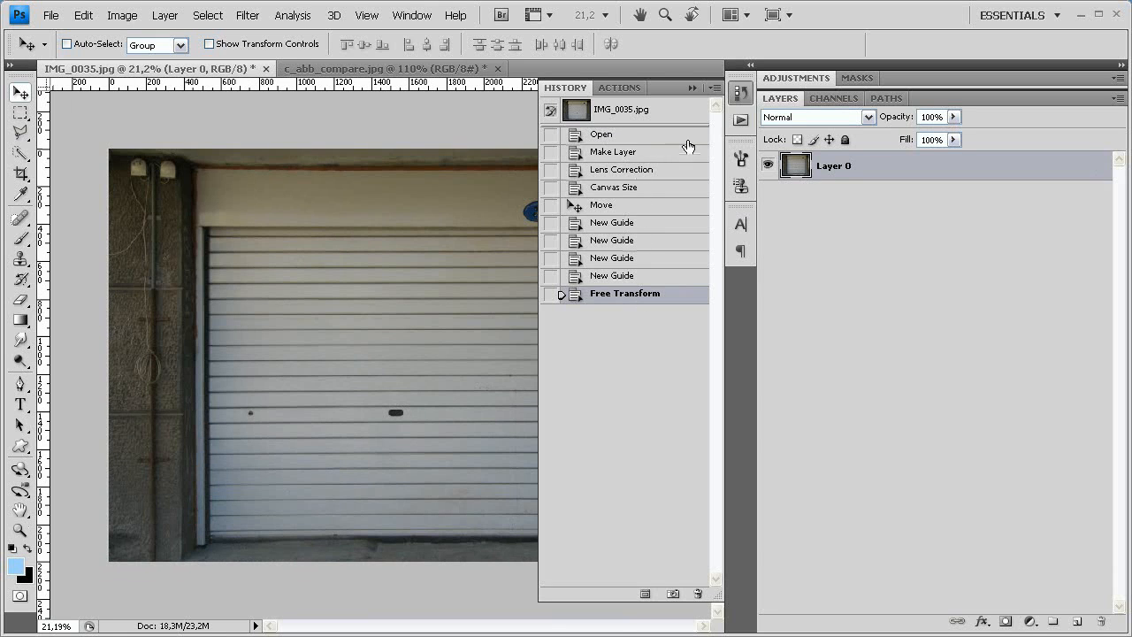
{"action": "left_click", "coordinate": [740, 96]}
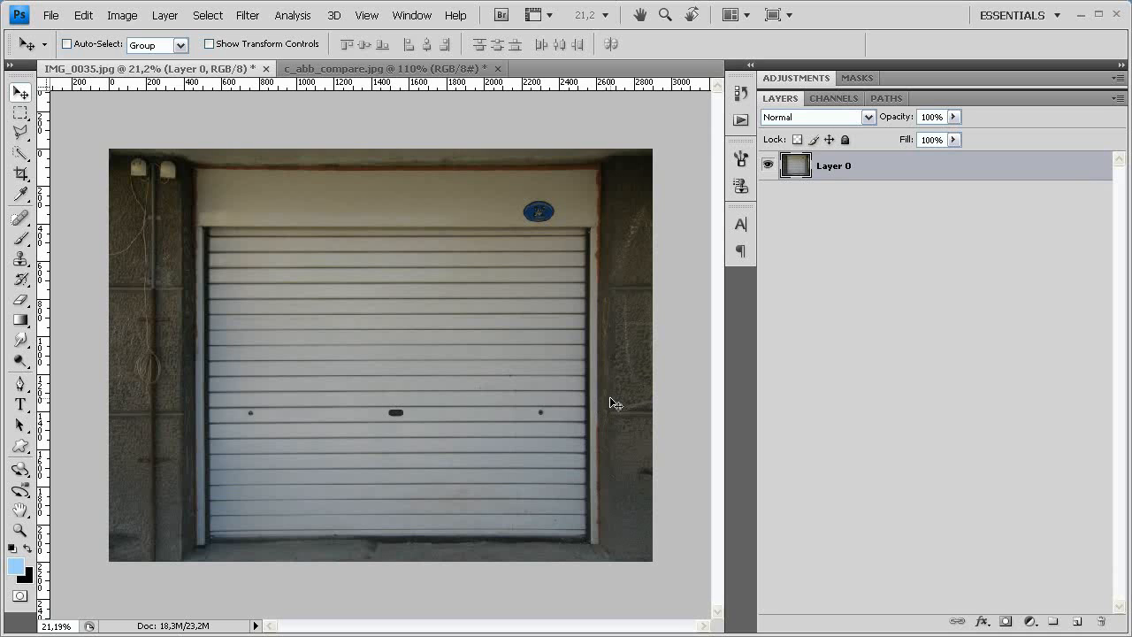
View the building picture c_abb_compare.jpg and return to the corrected IMG_0035.jpg.
{"action": "left_click", "coordinate": [436, 71]}
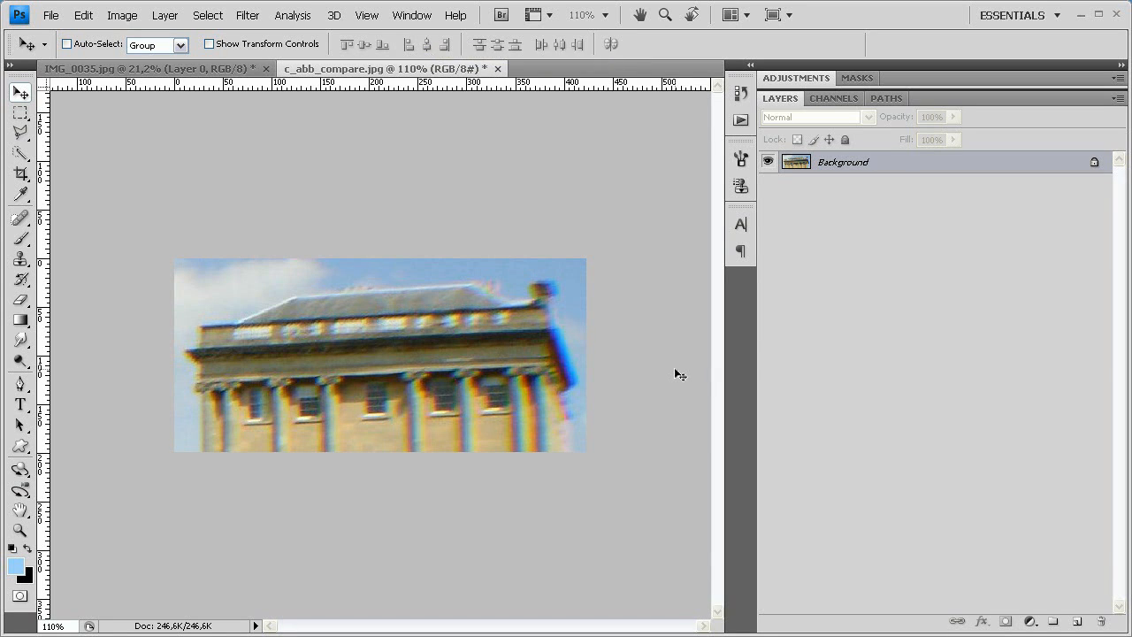
{"action": "left_click", "coordinate": [203, 71]}
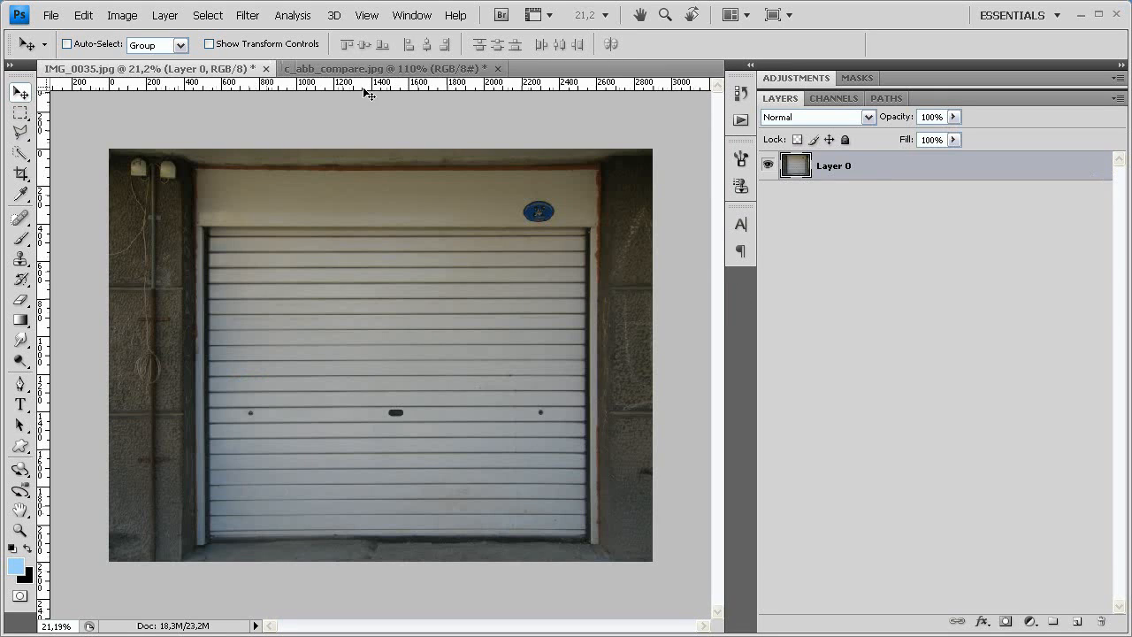